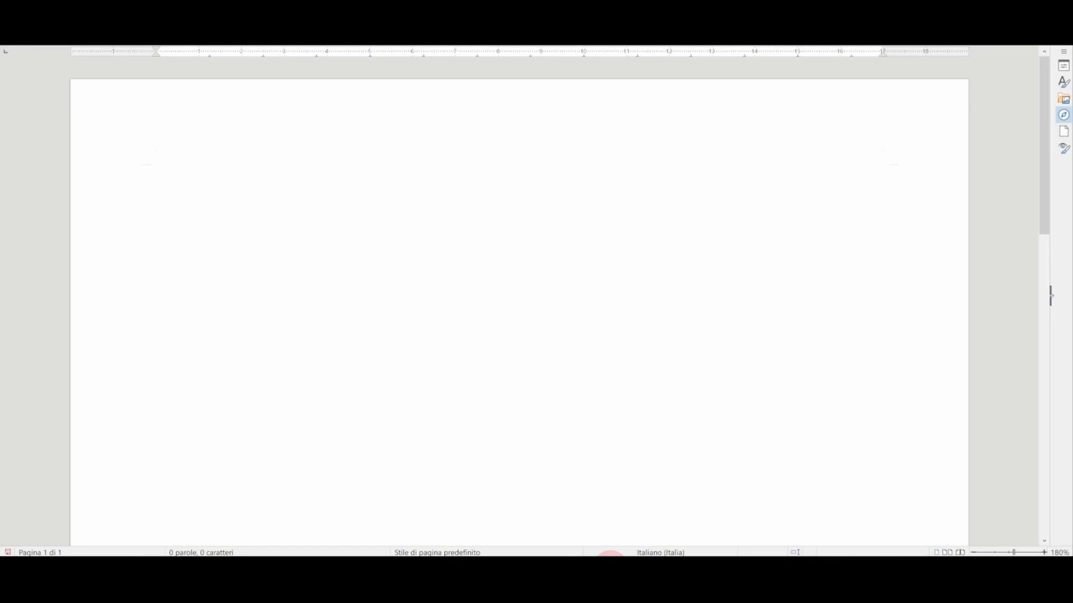
- Write the opening script line "Ever wanted to create amazing videos without having to learn complex editing software?"
{"action": "type", "text": "Ever wante"}
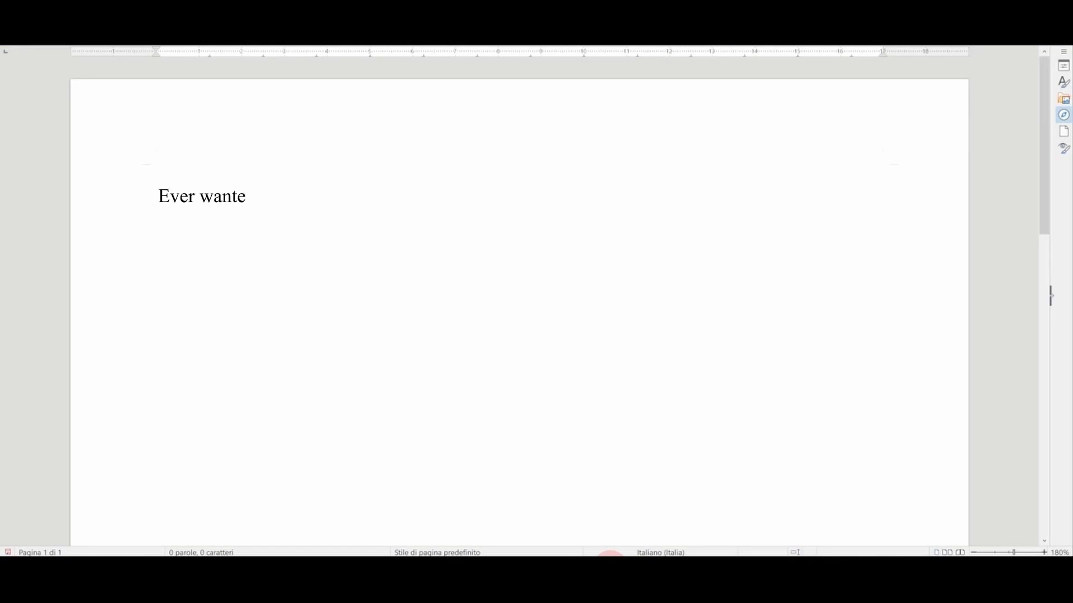
{"action": "type", "text": "d to create amaz"}
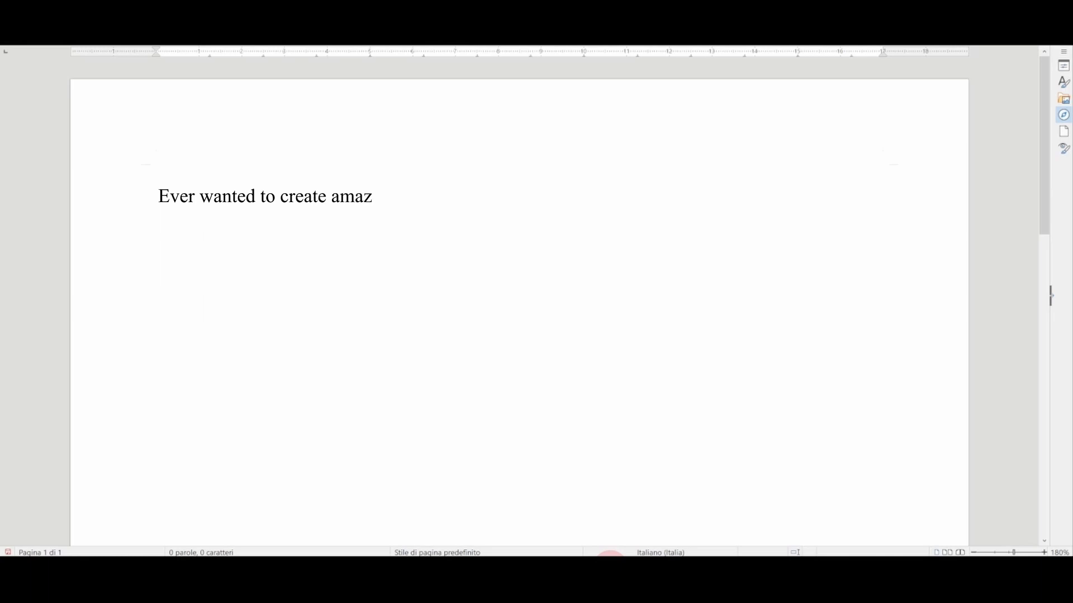
{"action": "type", "text": "ing videos withou"}
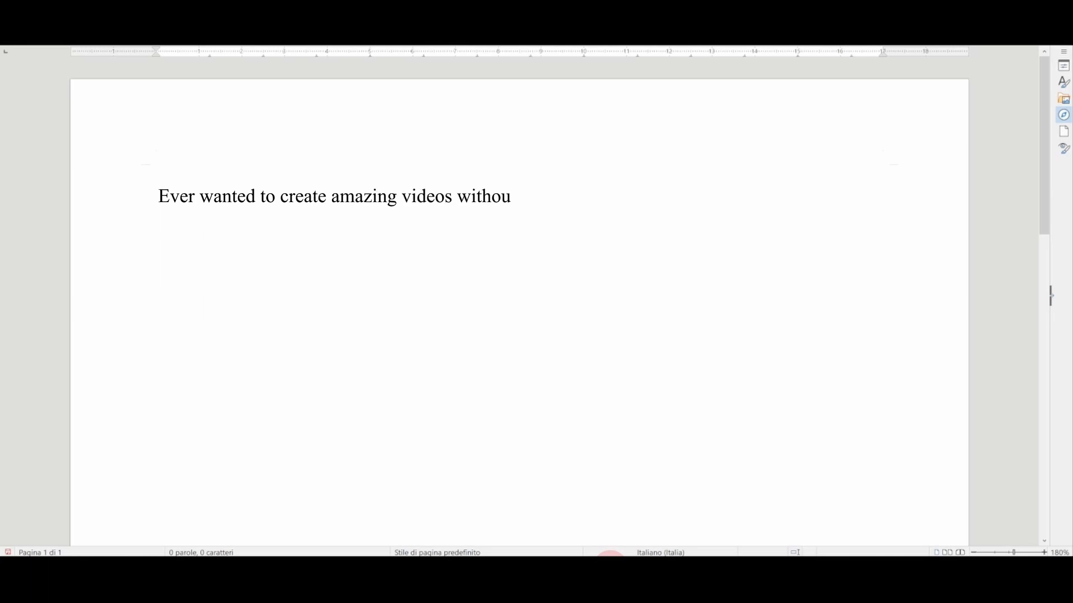
{"action": "type", "text": "t having to lear"}
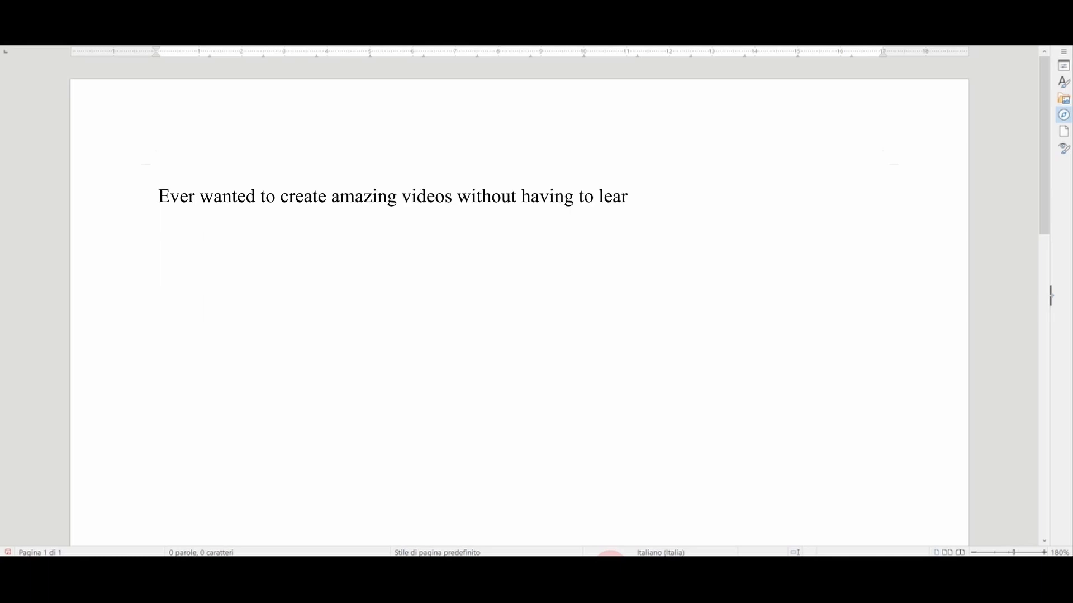
{"action": "type", "text": "n complex editin"}
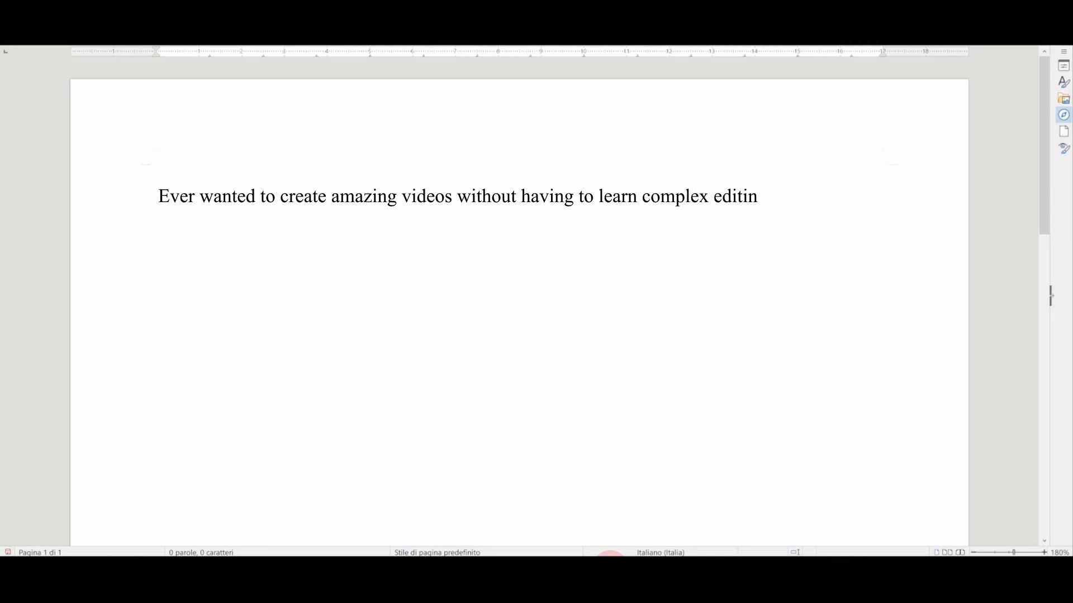
{"action": "type", "text": "g software?"}
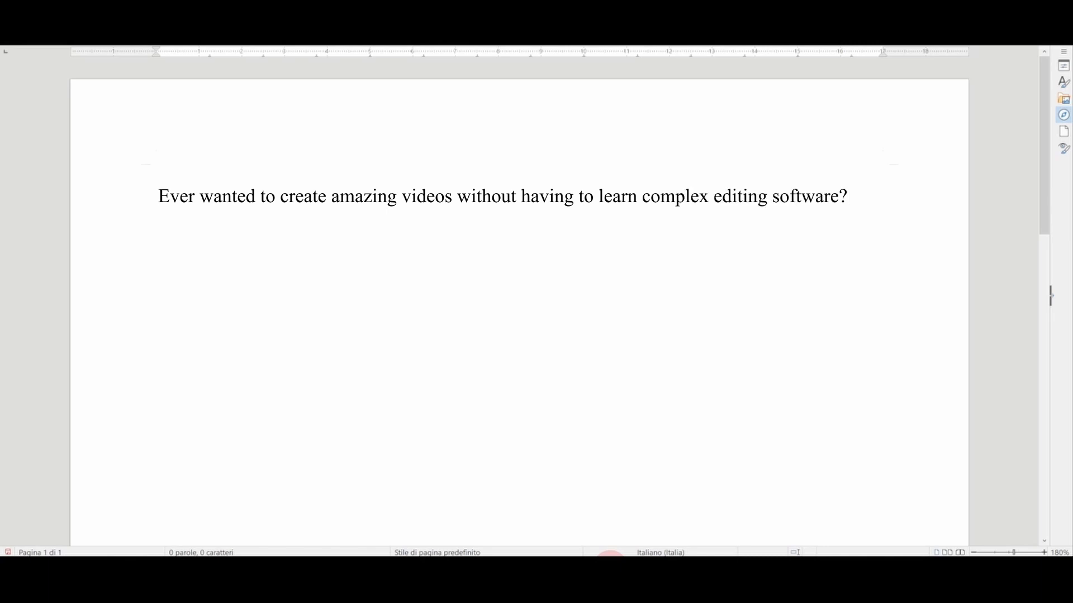
- Add the script lines "Now you can thanks to artificial intelligence!" and "We made a video tutorial" below the opening line
{"action": "key", "text": "Return"}
{"action": "type", "text": "Now you can thank"}
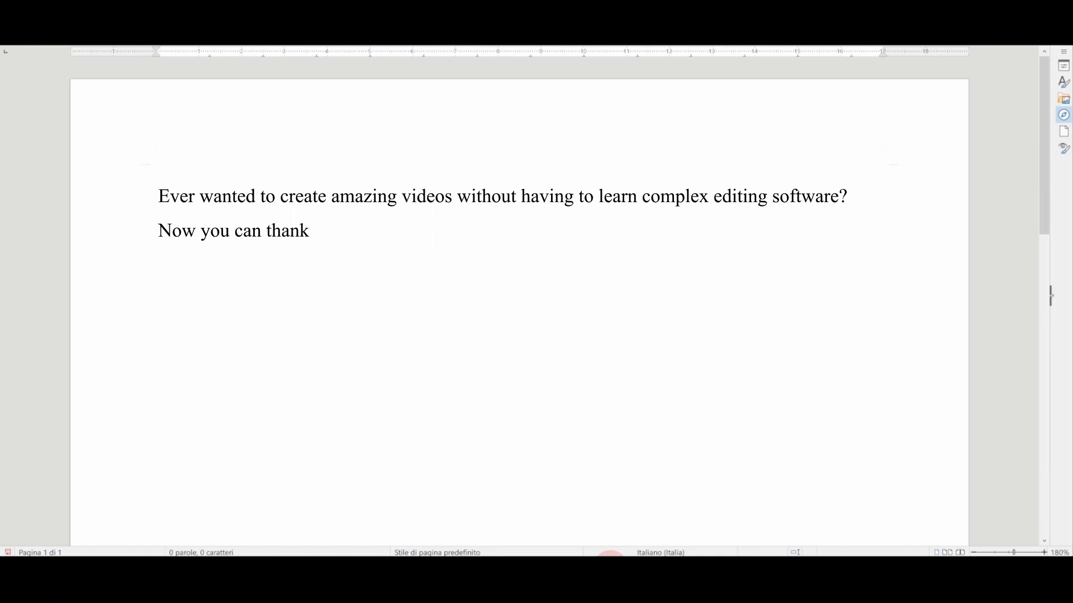
{"action": "type", "text": "s to artificial i"}
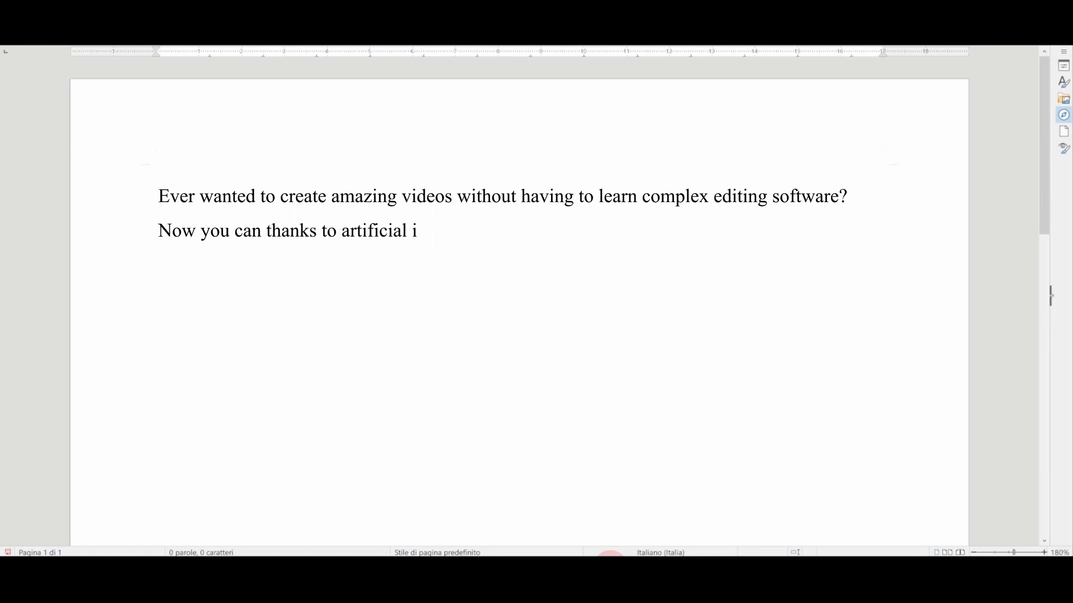
{"action": "type", "text": "ntelligence! "}
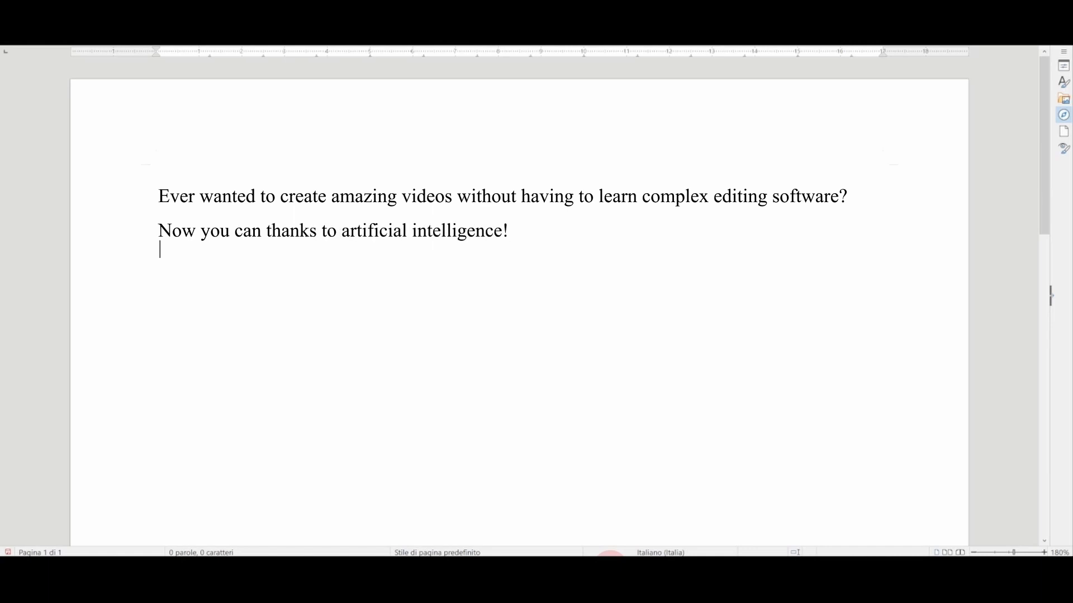
{"action": "type", "text": "We made a vide"}
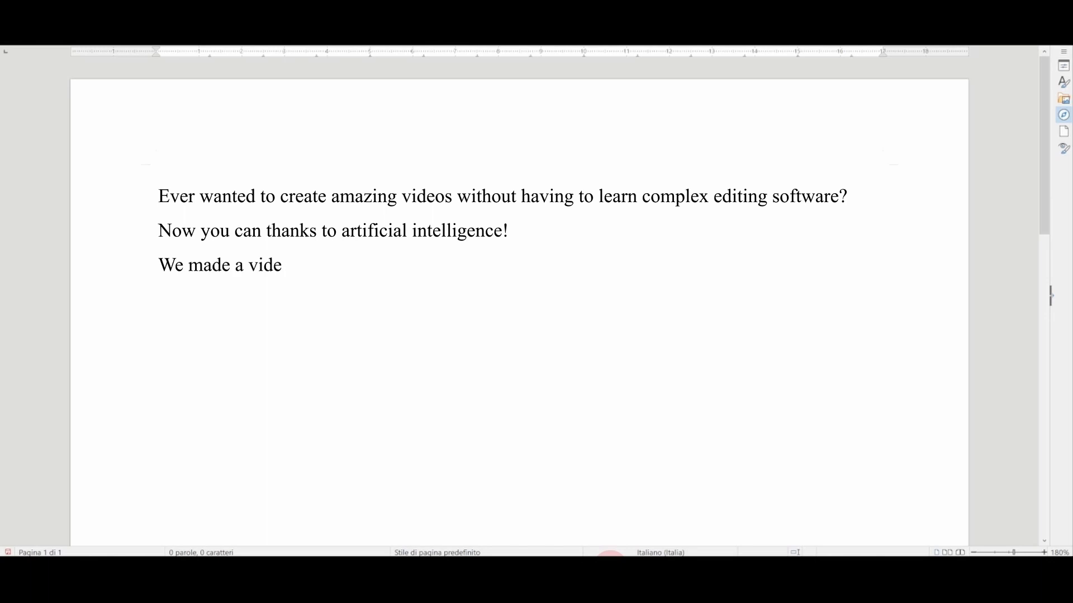
{"action": "type", "text": "o tutorial"}
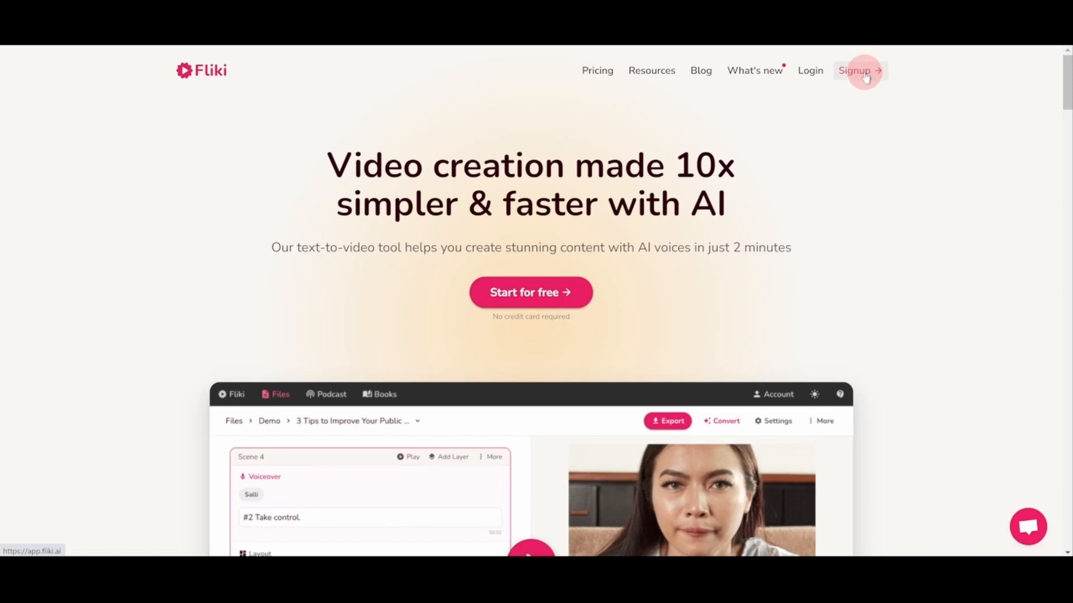
- Log in to Fliki from its website and switch the interface to the dark theme
{"action": "left_click", "coordinate": [810, 73]}
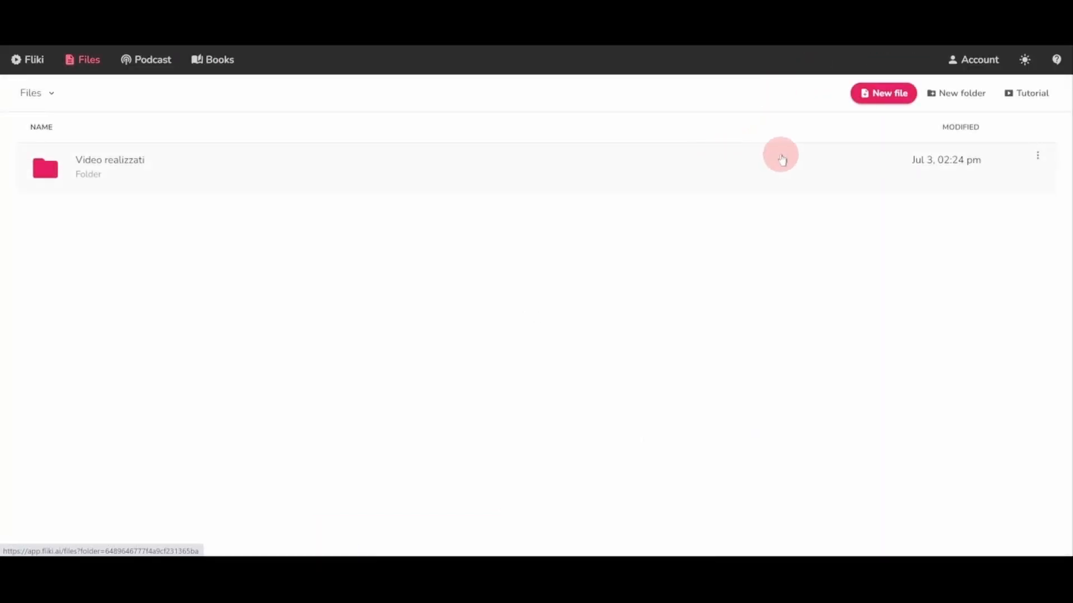
{"action": "left_click", "coordinate": [1026, 60]}
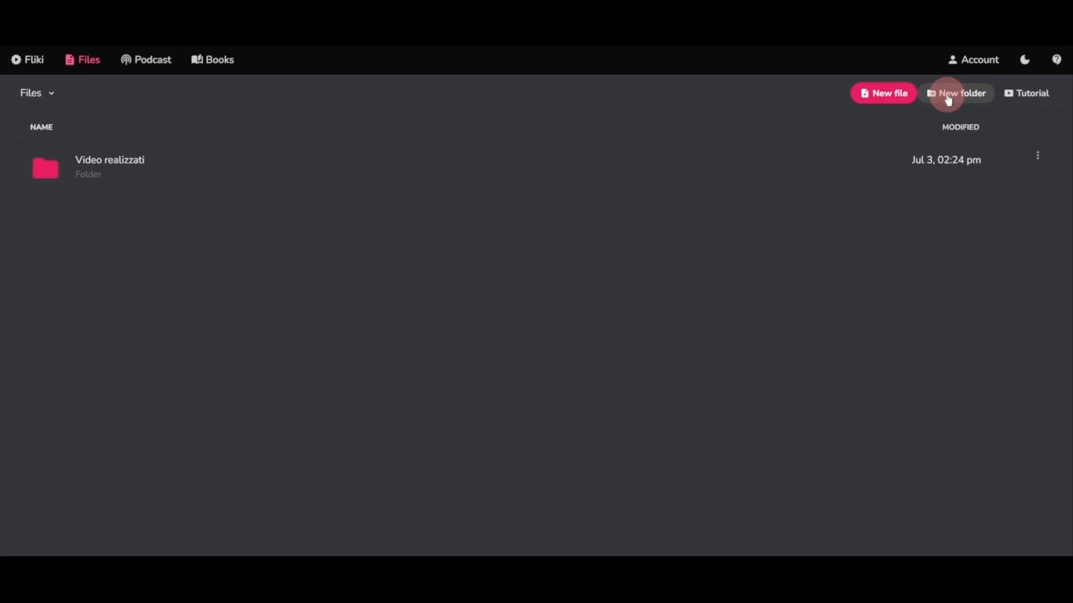
- Create a new video file named "Promo Fliki" with English as the language
{"action": "left_click", "coordinate": [880, 95]}
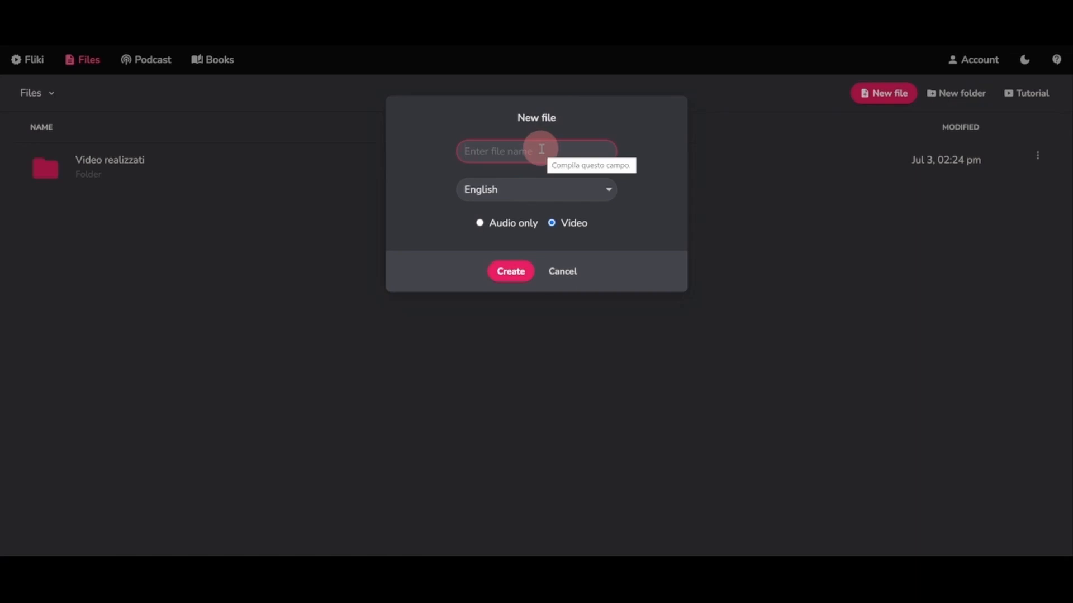
{"action": "type", "text": "Pro"}
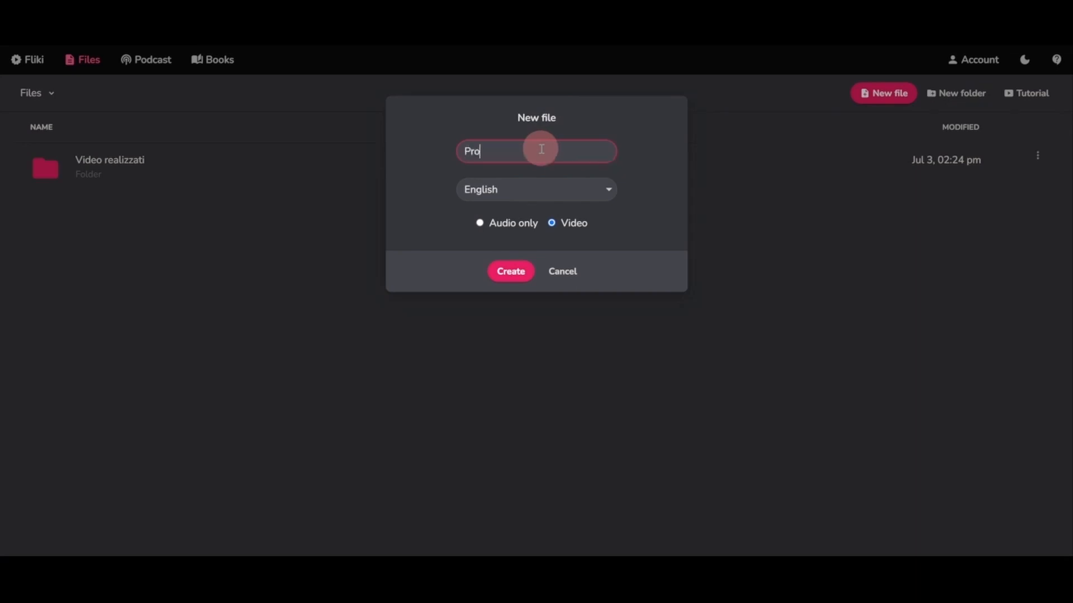
{"action": "type", "text": "mo Fliki"}
{"action": "left_click", "coordinate": [585, 189]}
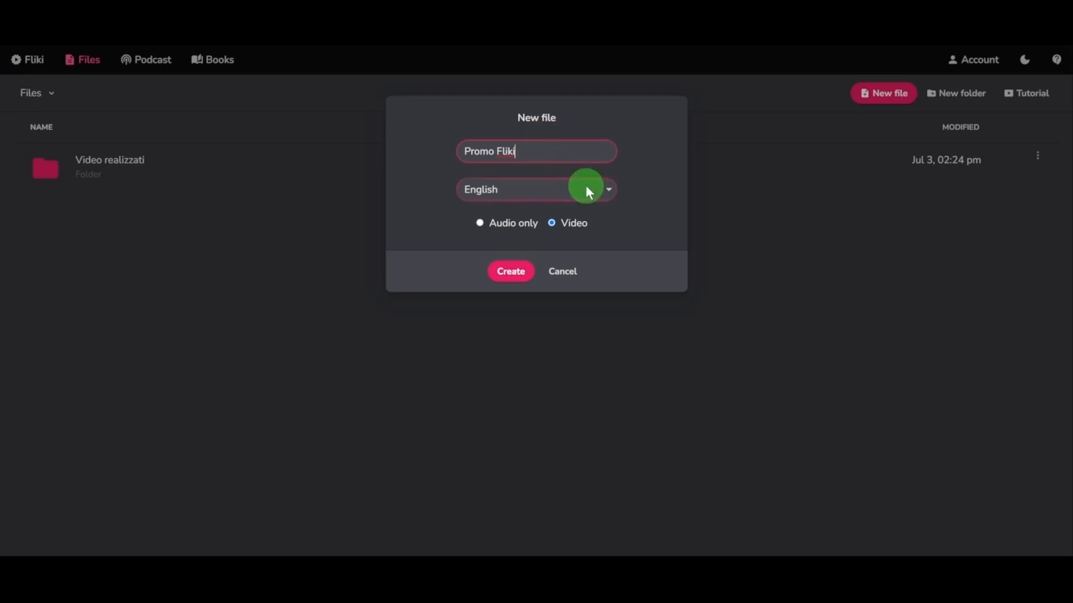
{"action": "left_click_drag", "start_coordinate": [611, 271], "coordinate": [610, 338]}
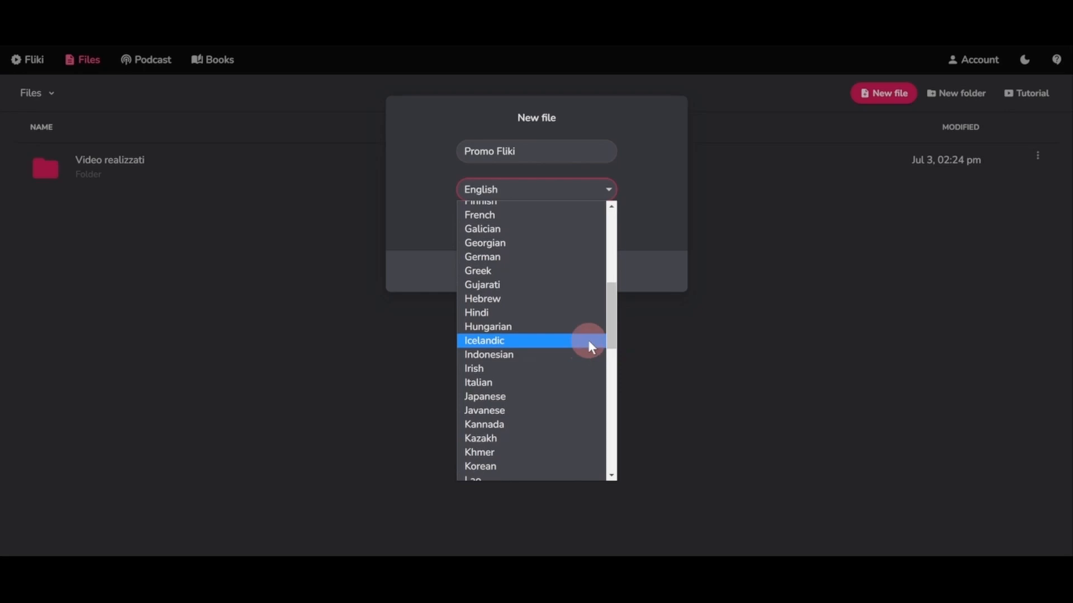
{"action": "left_click", "coordinate": [542, 385]}
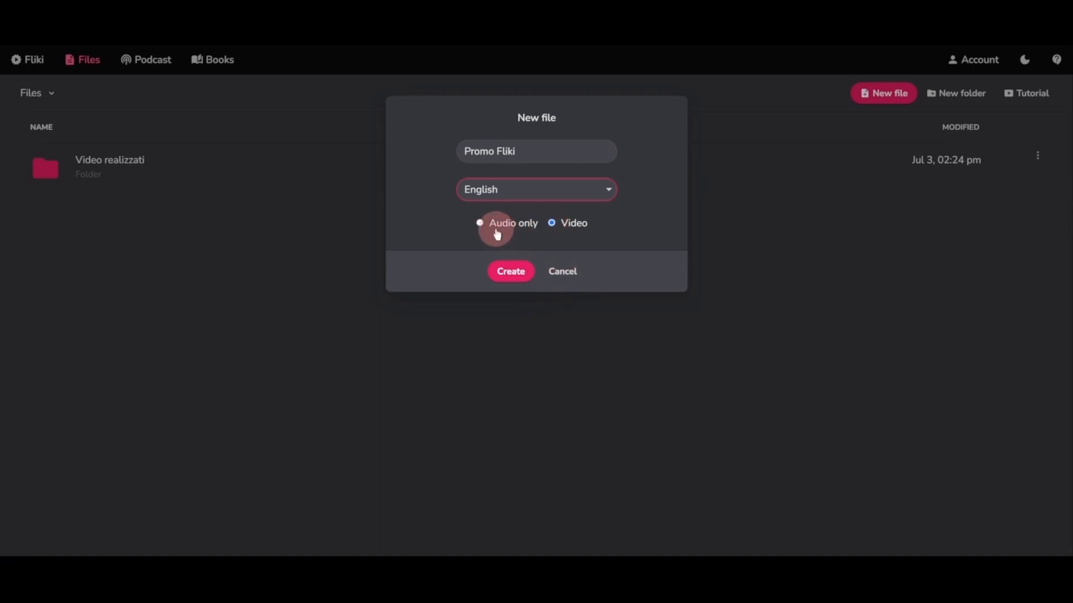
{"action": "left_click", "coordinate": [515, 271]}
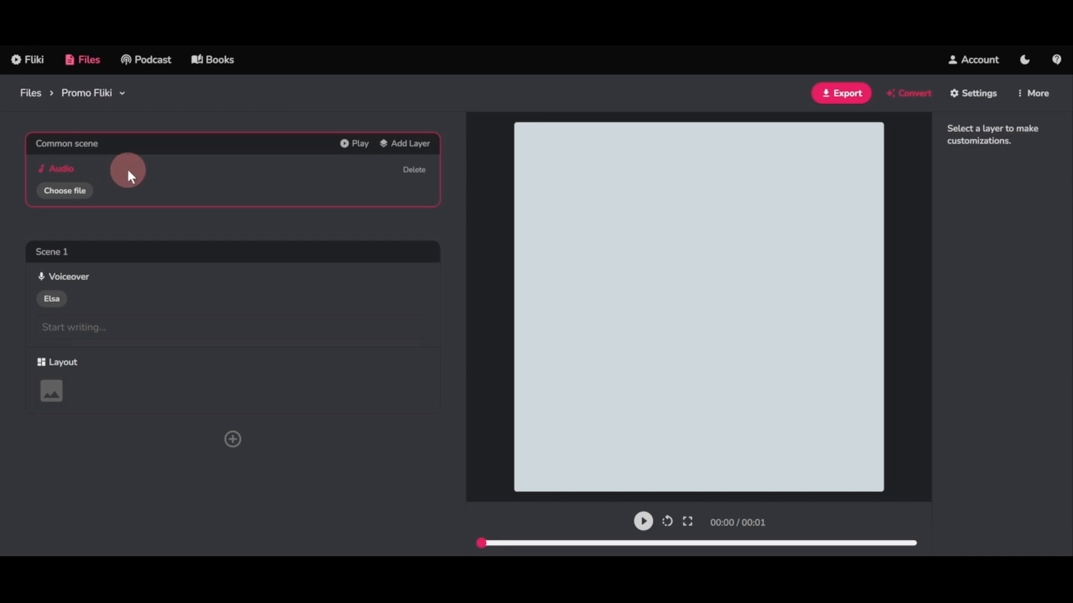
- Examine the stock music offered for the common scene's audio and the layer types that can be added to it
{"action": "left_click", "coordinate": [66, 181]}
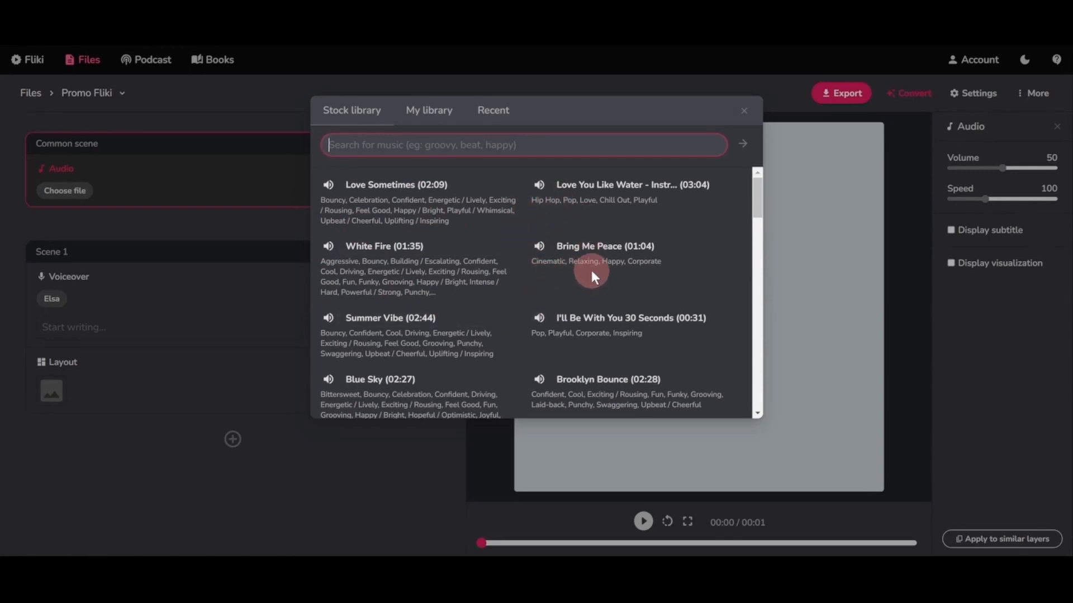
{"action": "left_click", "coordinate": [744, 111]}
{"action": "left_click", "coordinate": [417, 137]}
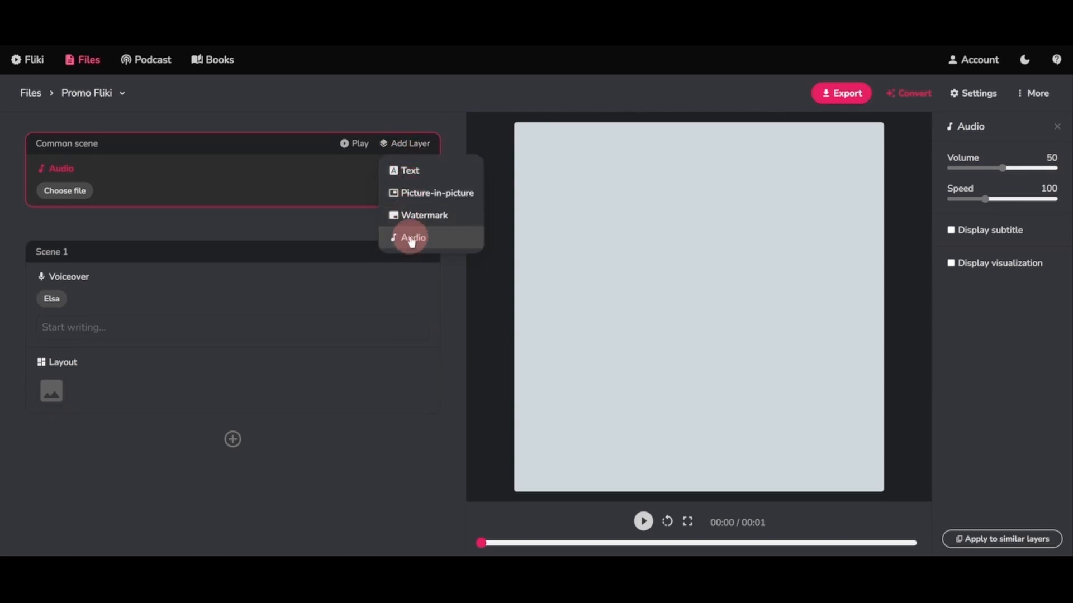
{"action": "left_click", "coordinate": [347, 184]}
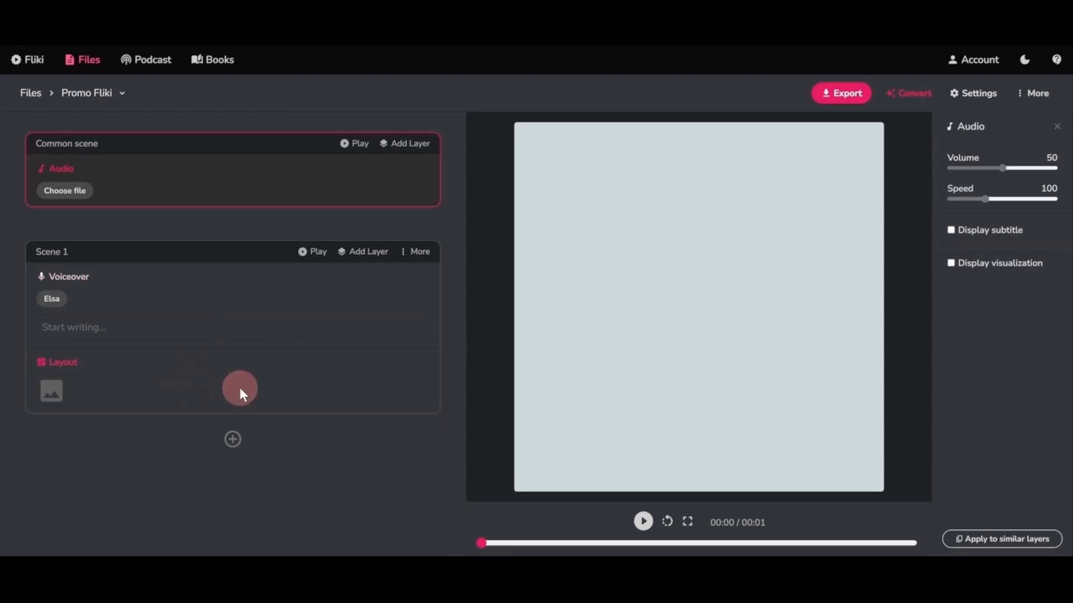
- Add a second scene after Scene 1 and delete its Voiceover layer
{"action": "left_click", "coordinate": [233, 440]}
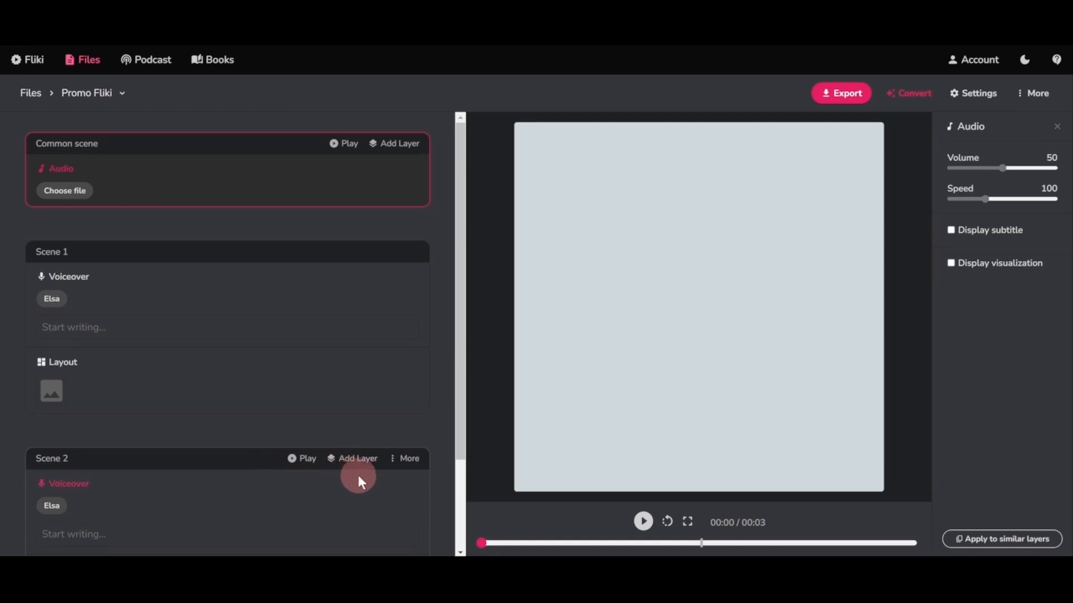
{"action": "left_click", "coordinate": [405, 486]}
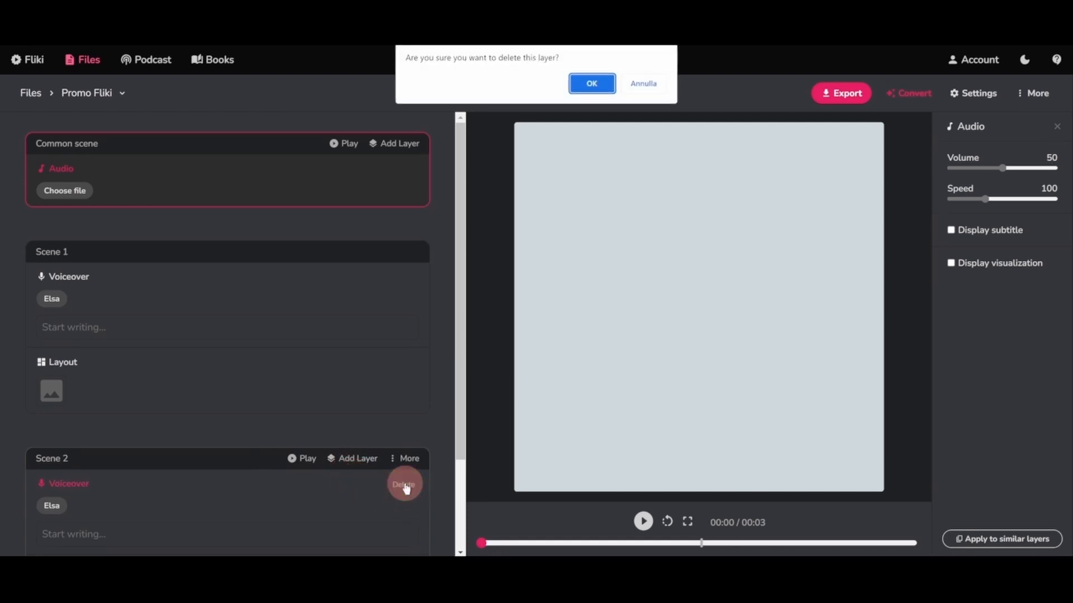
{"action": "left_click", "coordinate": [584, 93]}
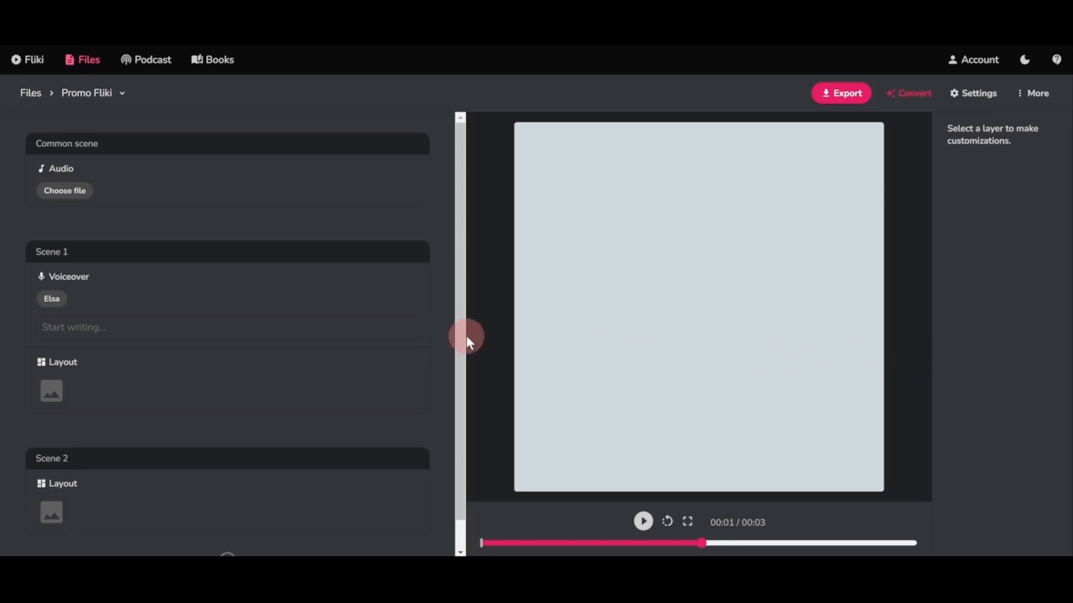
- Examine the customization options of Scene 1's Voiceover and Layout layers and view Scene 2
{"action": "left_click", "coordinate": [209, 309]}
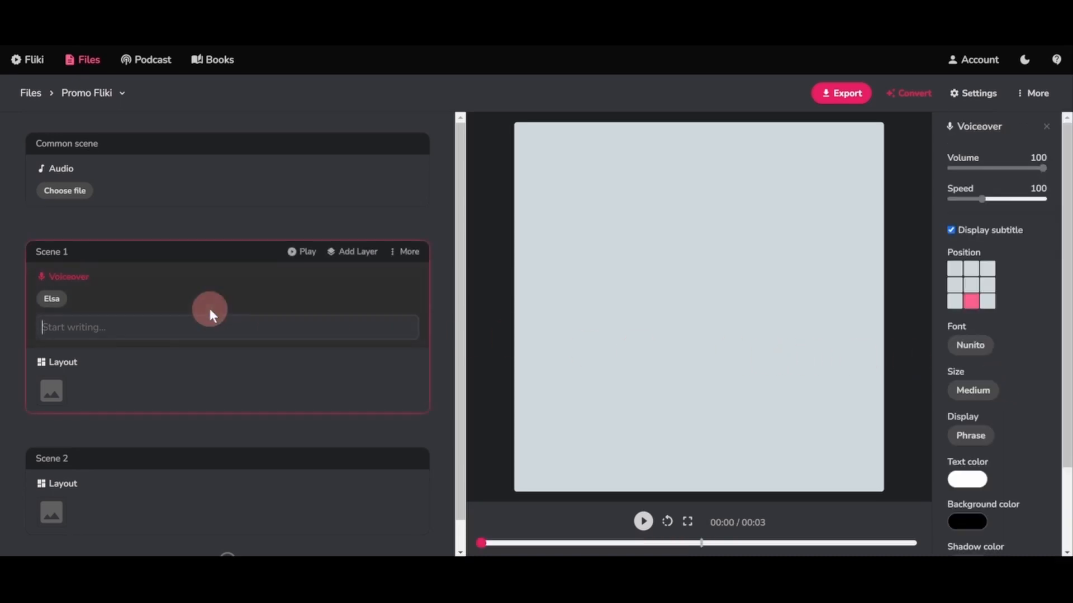
{"action": "left_click", "coordinate": [204, 390]}
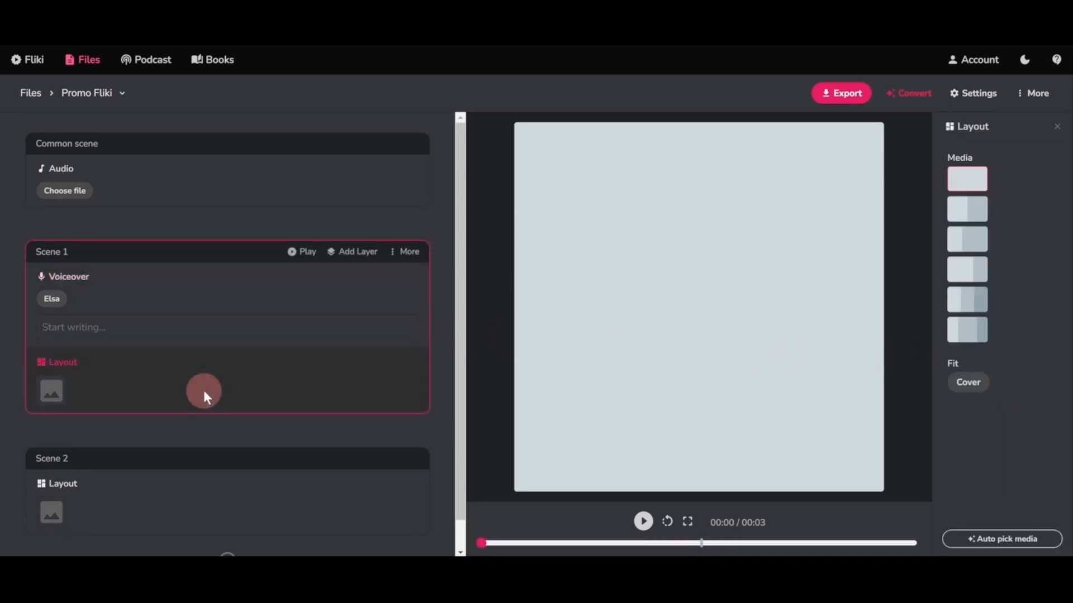
{"action": "left_click", "coordinate": [181, 512]}
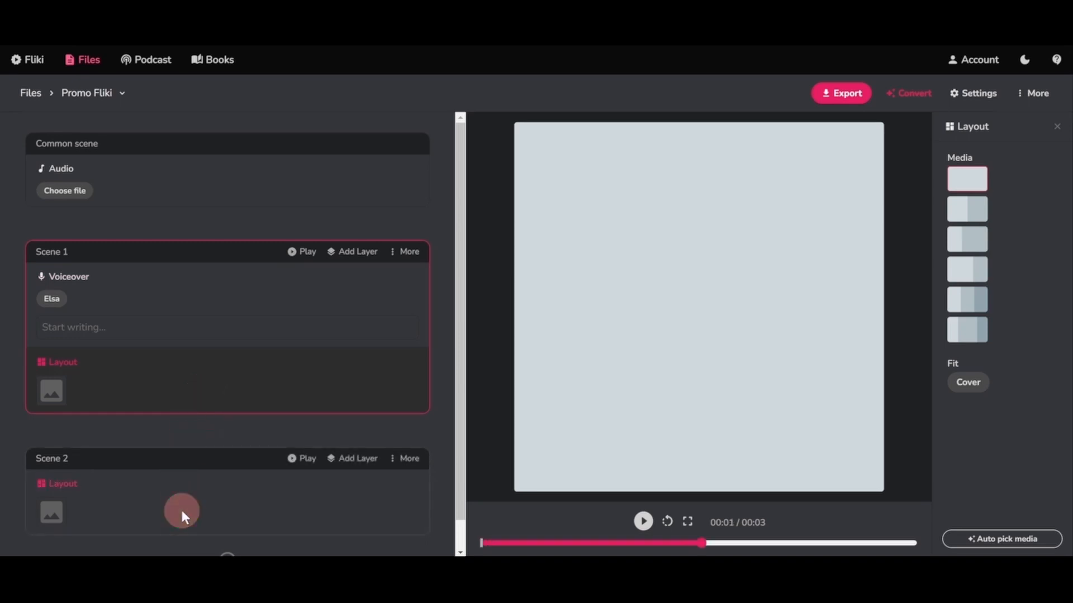
{"action": "left_click", "coordinate": [187, 304]}
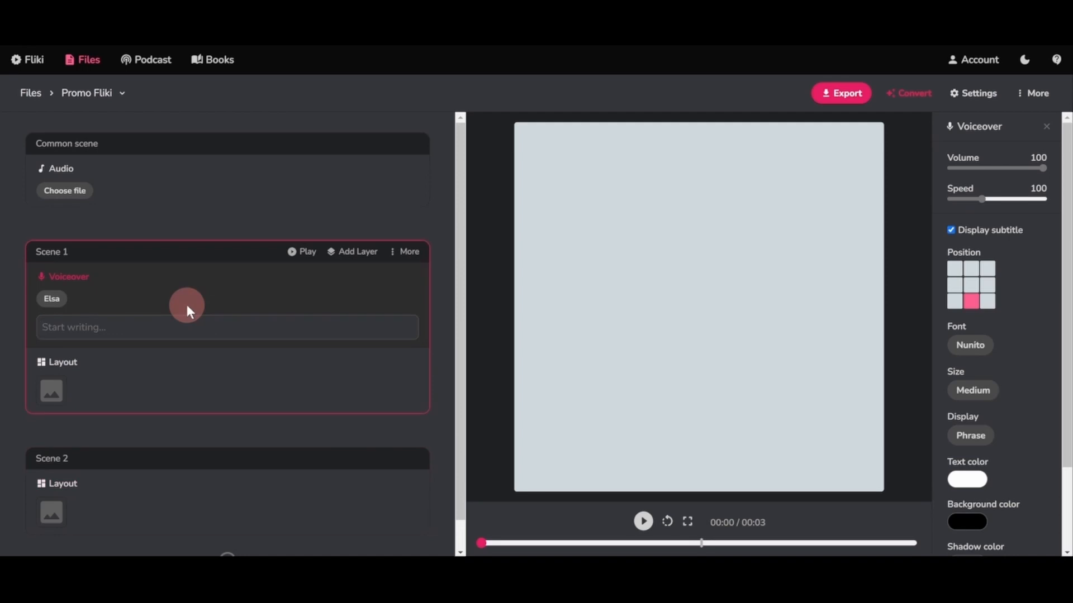
- Set the file's type to Video and its aspect ratio to Landscape (16:9), and save the settings
{"action": "left_click", "coordinate": [980, 96]}
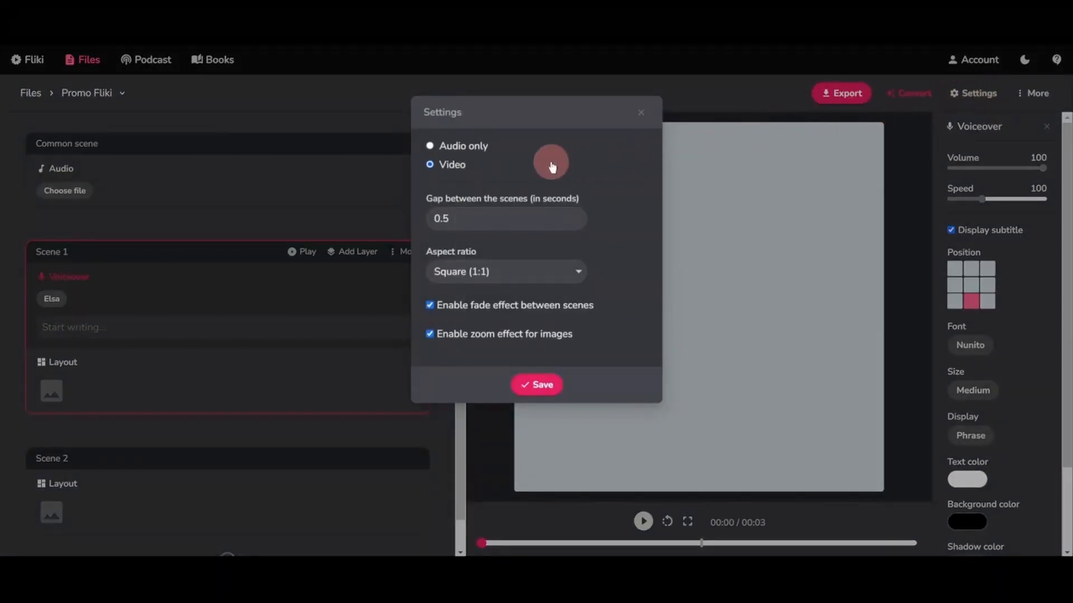
{"action": "left_click", "coordinate": [450, 146]}
{"action": "left_click", "coordinate": [452, 166]}
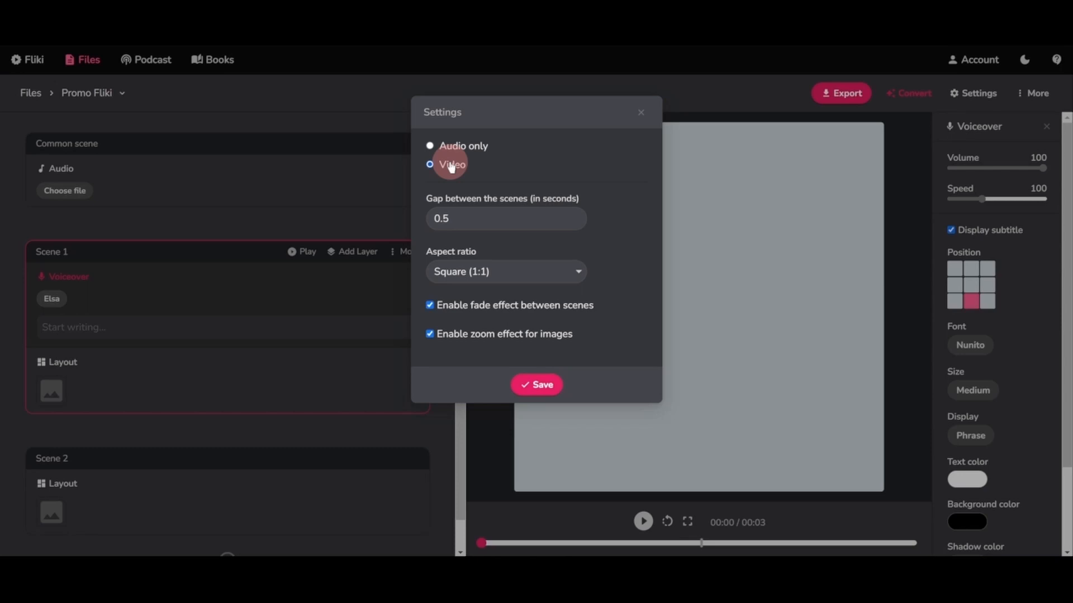
{"action": "left_click", "coordinate": [539, 272]}
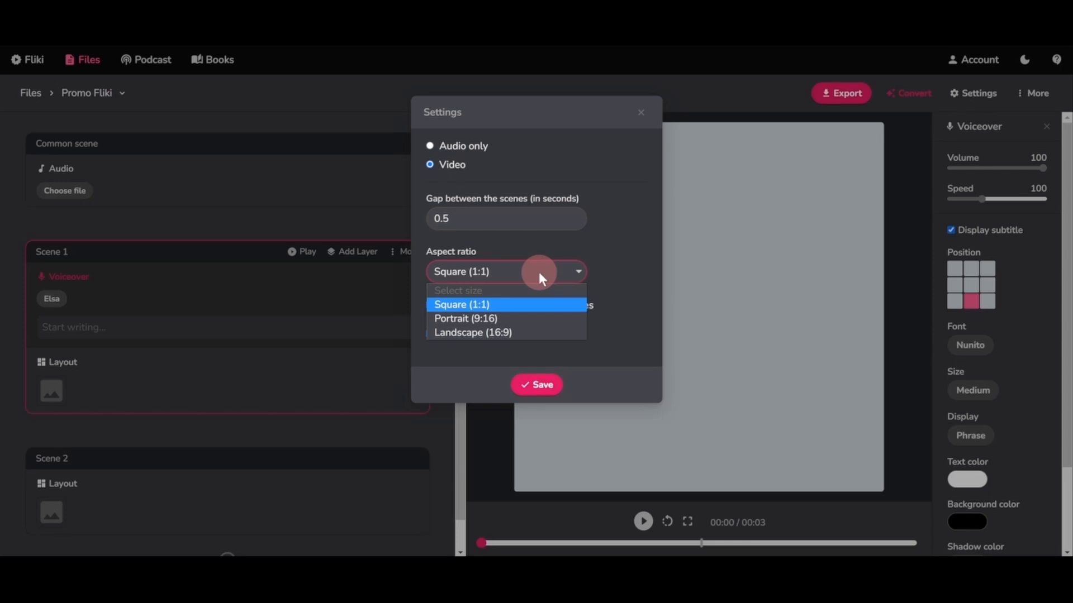
{"action": "left_click", "coordinate": [521, 334]}
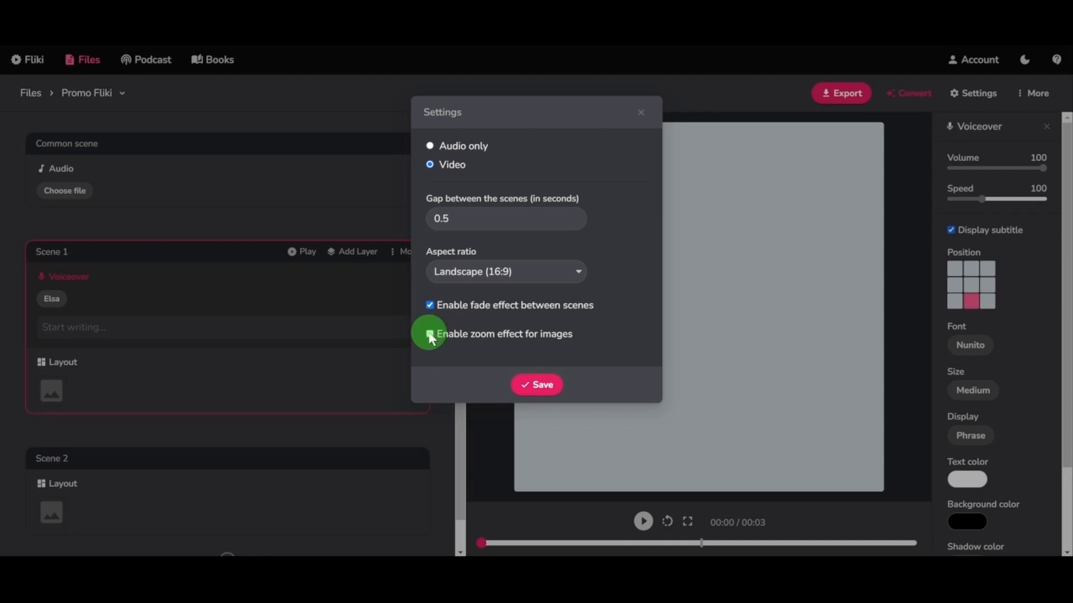
{"action": "left_click", "coordinate": [534, 387]}
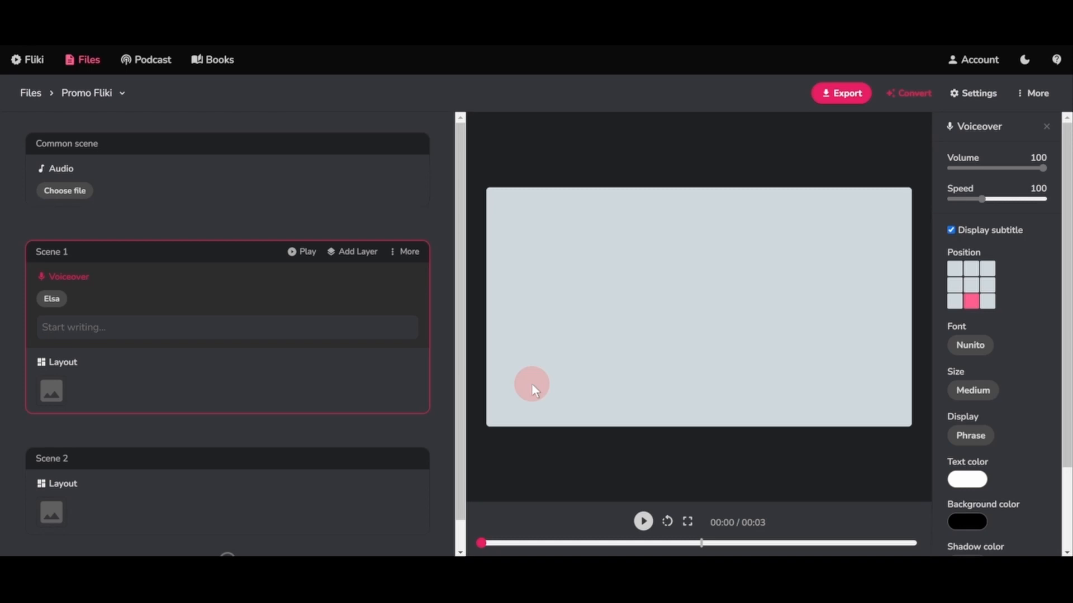
- Paste the copied script into Scene 1's voiceover text
{"action": "left_click", "coordinate": [134, 329]}
{"action": "key", "text": "ctrl+v"}
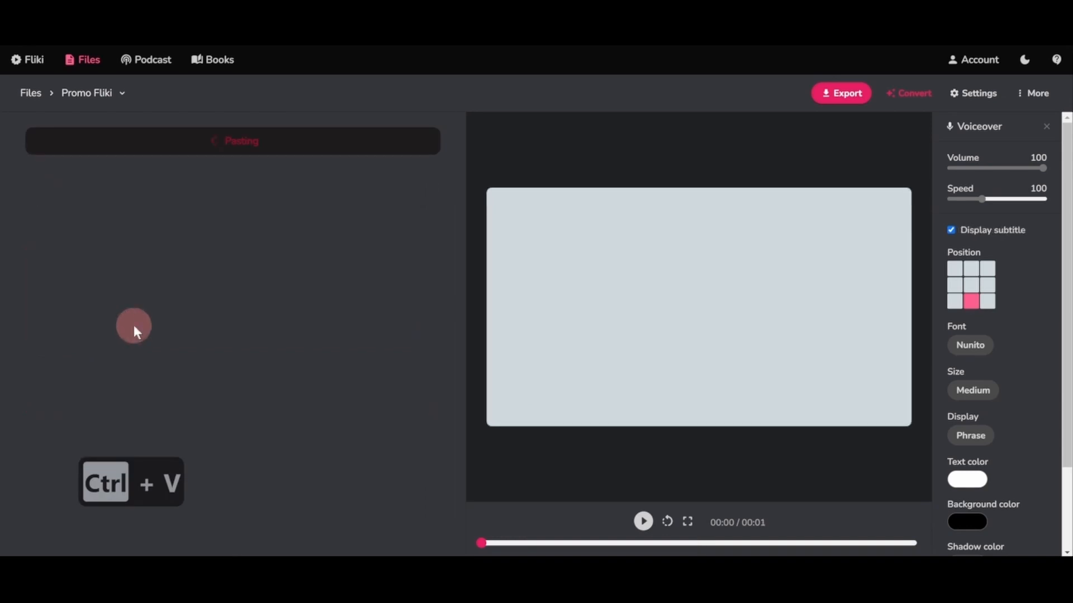
- Look through the scenes created from the pasted script and view the available voices for Scene 1's voiceover
{"action": "scroll", "coordinate": [388, 309], "scroll_direction": "down", "scroll_amount": 12}
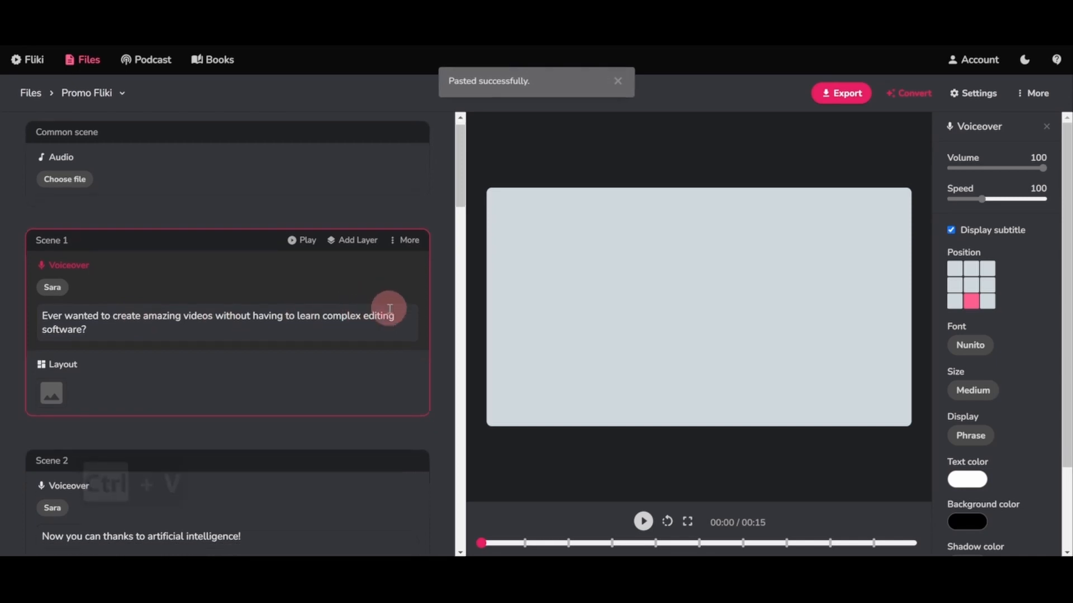
{"action": "scroll", "coordinate": [388, 308], "scroll_direction": "down", "scroll_amount": 14}
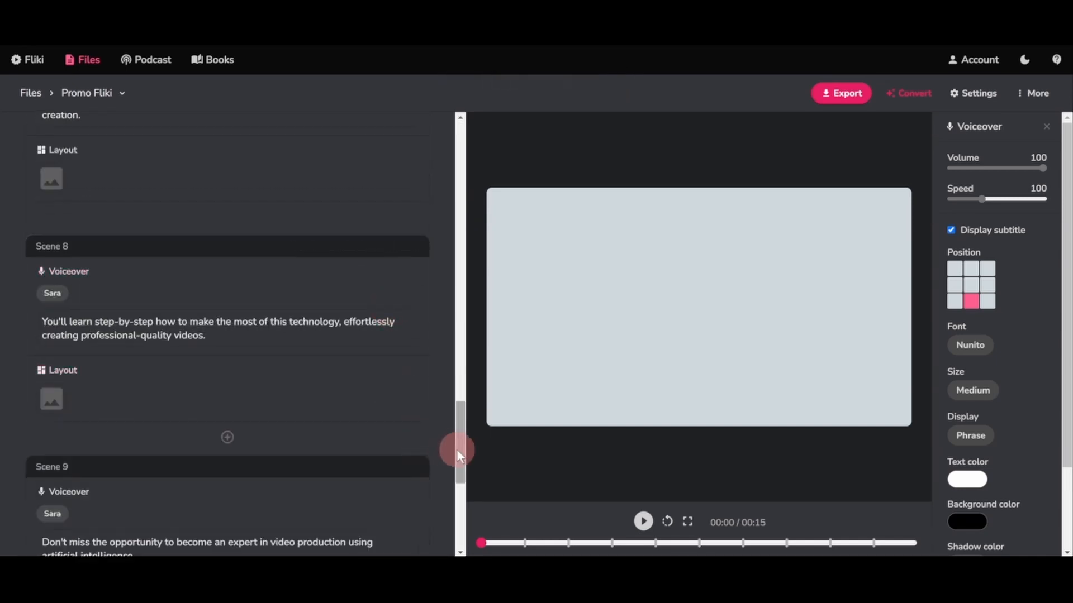
{"action": "left_click_drag", "start_coordinate": [457, 450], "coordinate": [454, 101]}
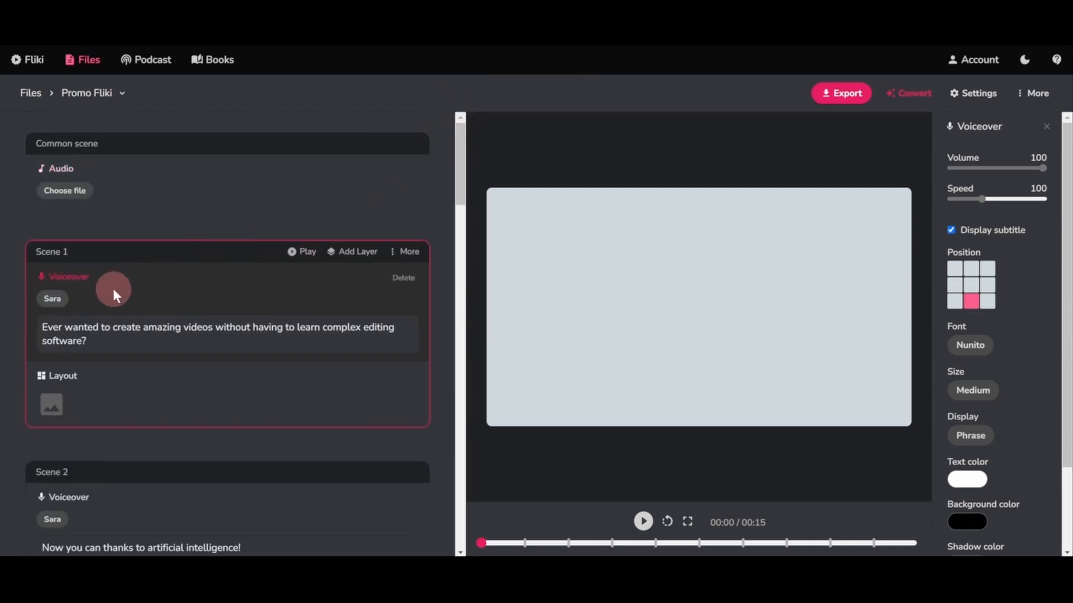
{"action": "left_click", "coordinate": [52, 302]}
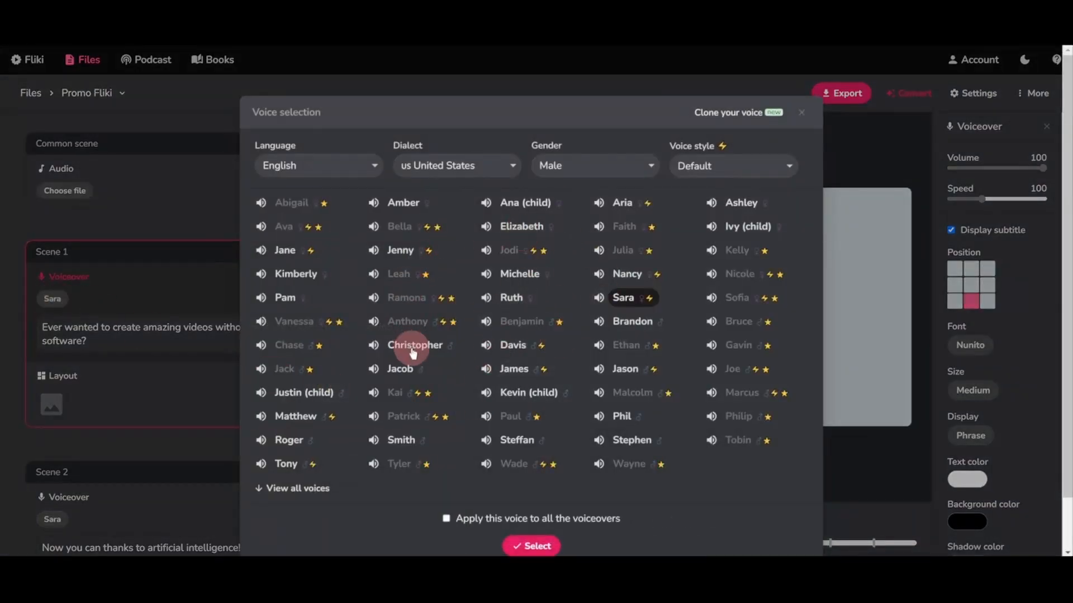
{"action": "left_click", "coordinate": [800, 112]}
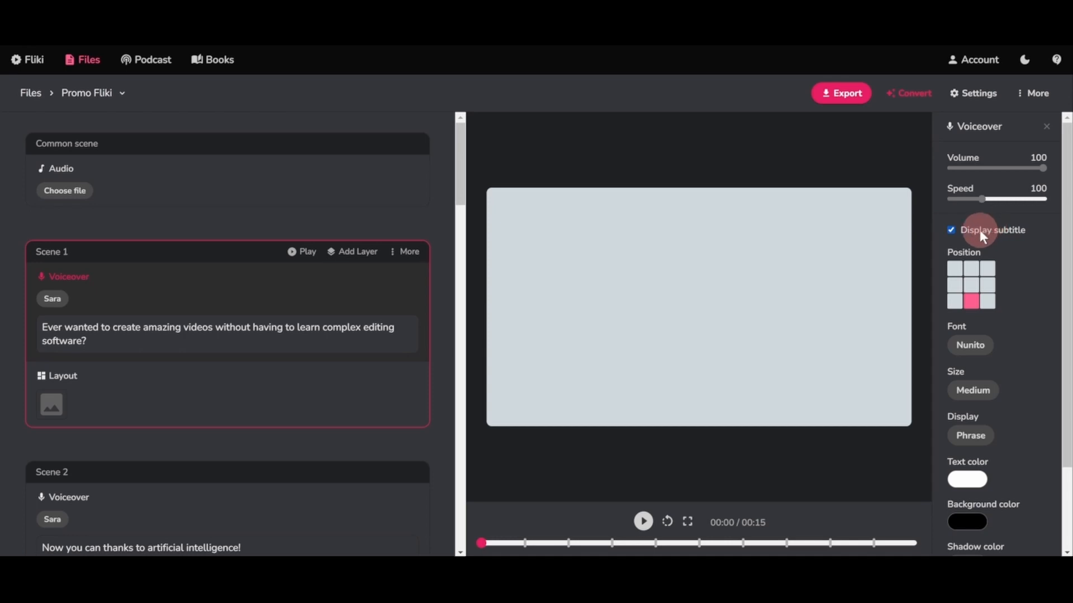
- Turn off the subtitle display for Scene 1's voiceover and compare it with Scene 2's voiceover settings
{"action": "left_click", "coordinate": [950, 230]}
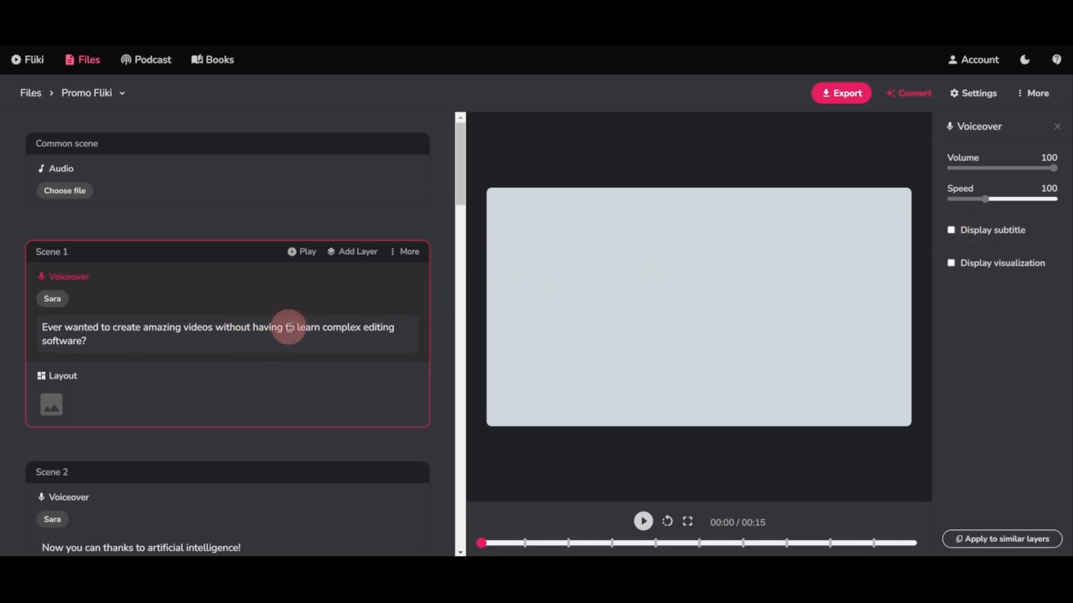
{"action": "scroll", "coordinate": [289, 327], "scroll_direction": "down", "scroll_amount": 3}
{"action": "left_click", "coordinate": [267, 339]}
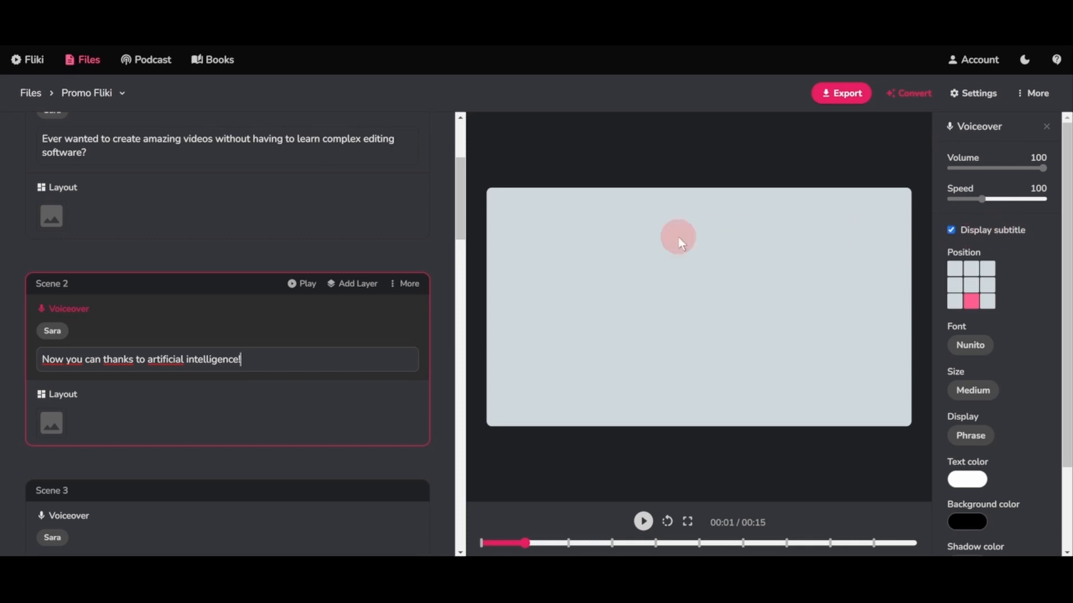
{"action": "scroll", "coordinate": [383, 234], "scroll_direction": "up", "scroll_amount": 3}
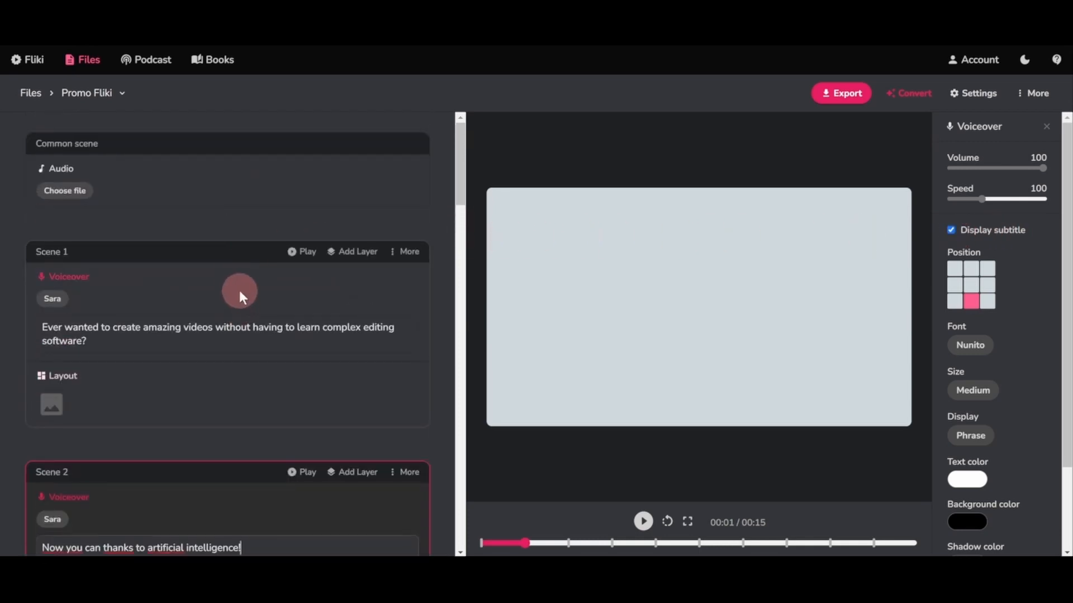
{"action": "left_click", "coordinate": [240, 290]}
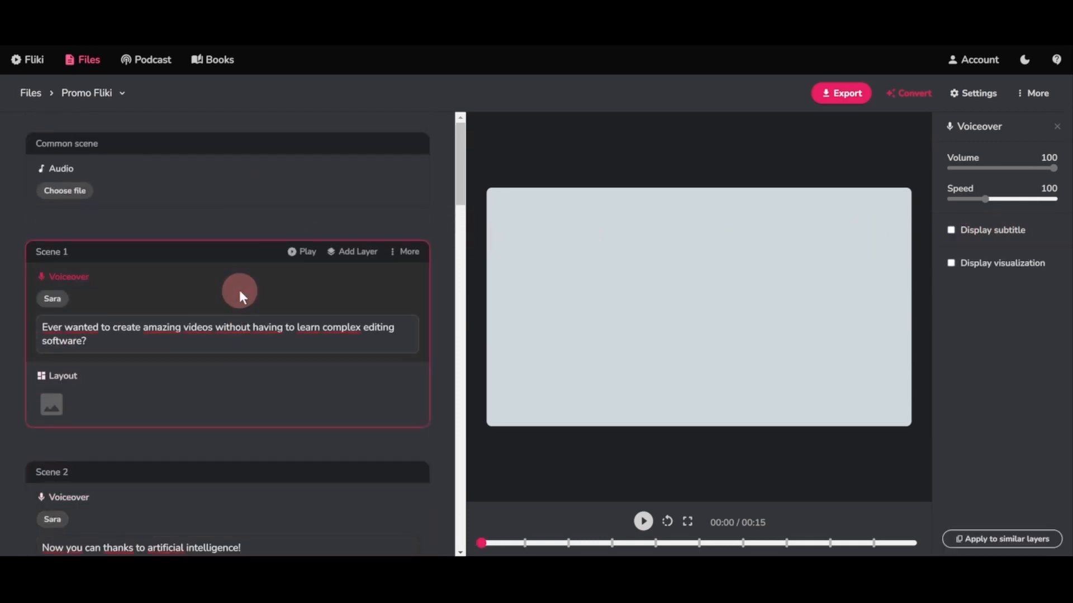
- Auto-pick media for Scene 1's layout repeatedly until it shows two women at video-editing monitors, and preview the scene
{"action": "left_click", "coordinate": [202, 390]}
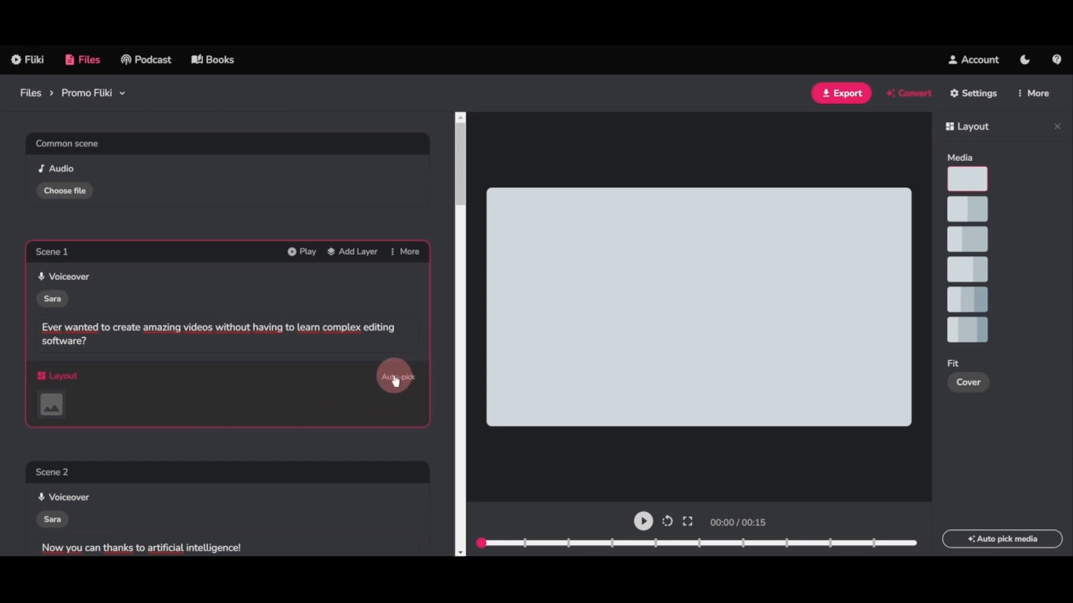
{"action": "left_click", "coordinate": [1005, 542]}
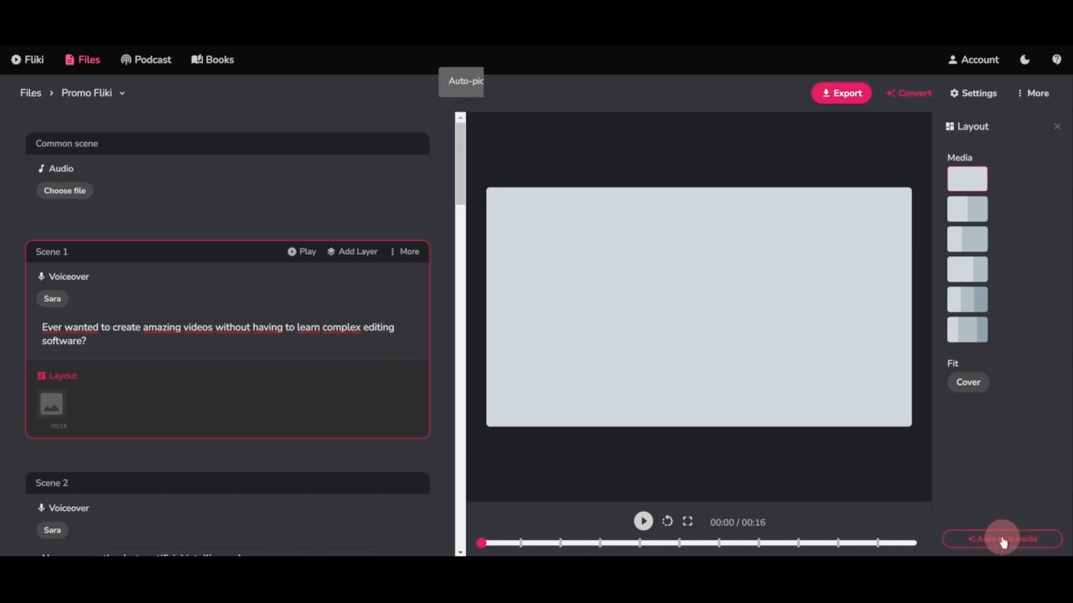
{"action": "left_click", "coordinate": [1002, 540]}
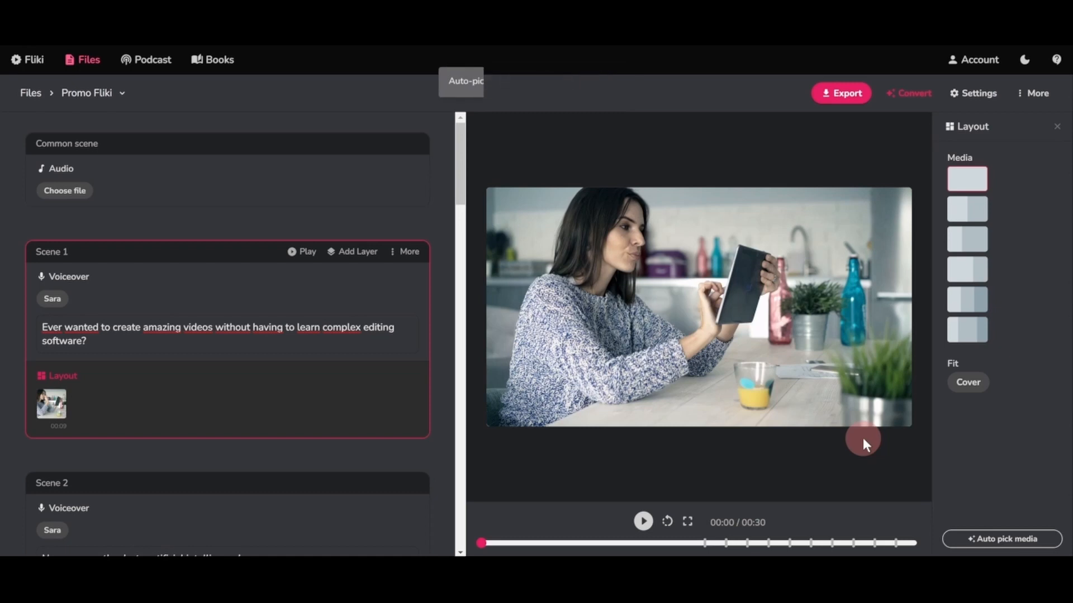
{"action": "left_click", "coordinate": [992, 542]}
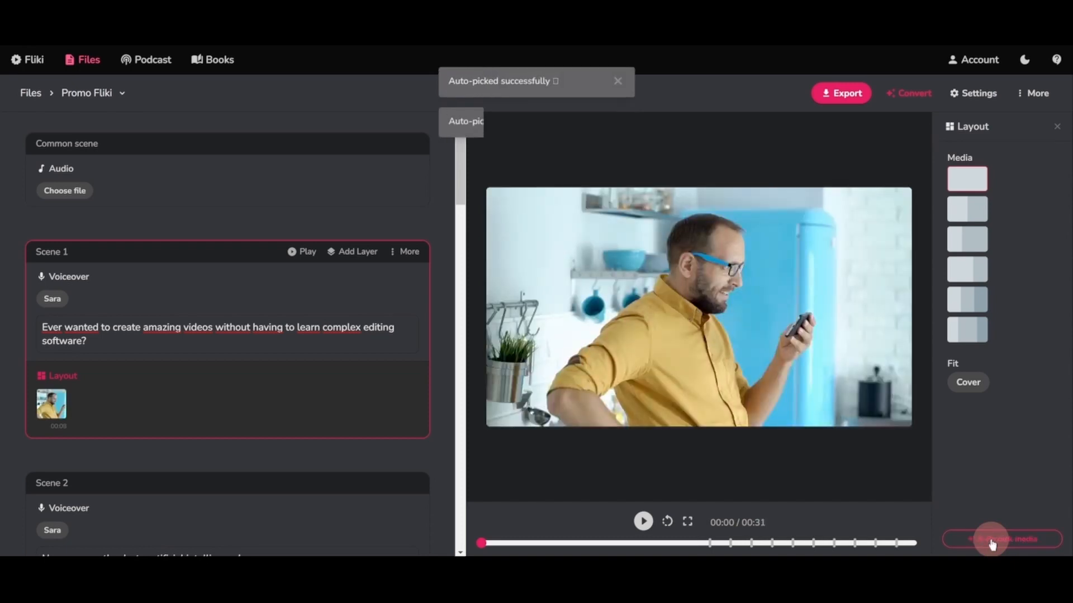
{"action": "left_click", "coordinate": [992, 542]}
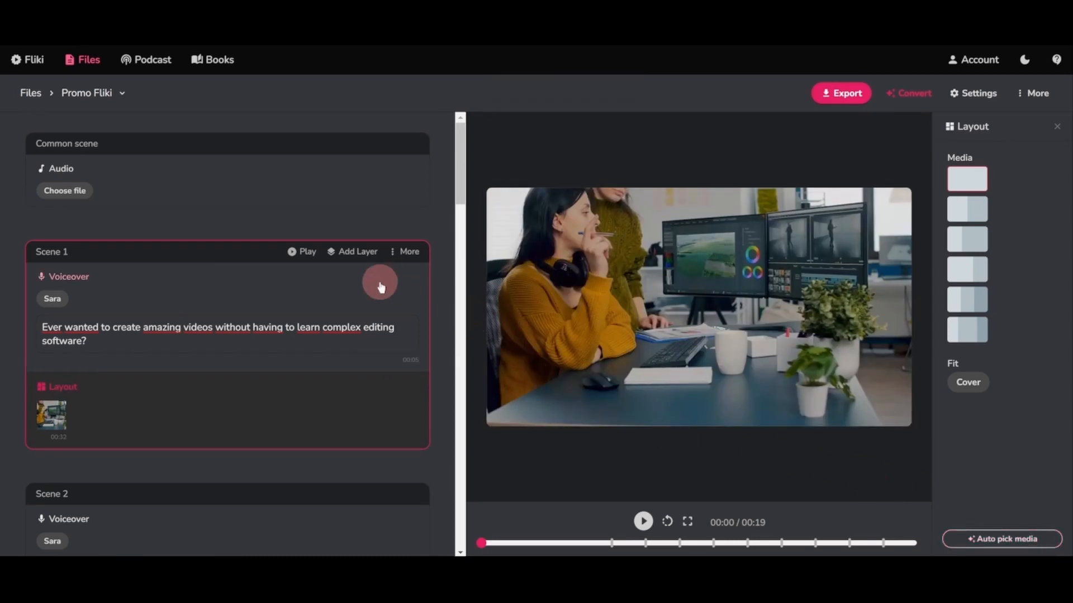
{"action": "left_click", "coordinate": [292, 252]}
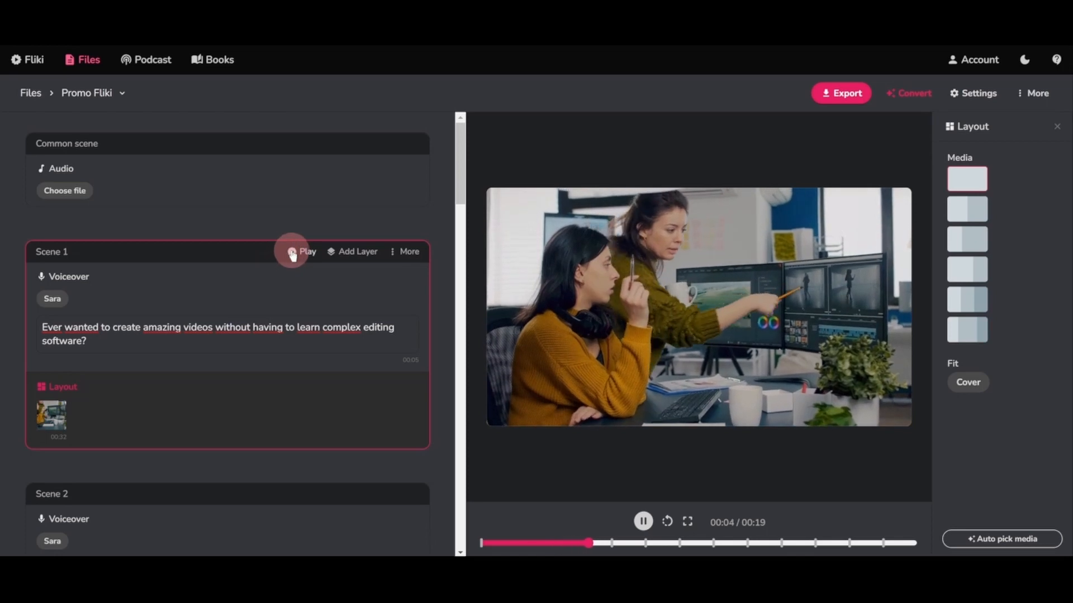
{"action": "left_click", "coordinate": [292, 253]}
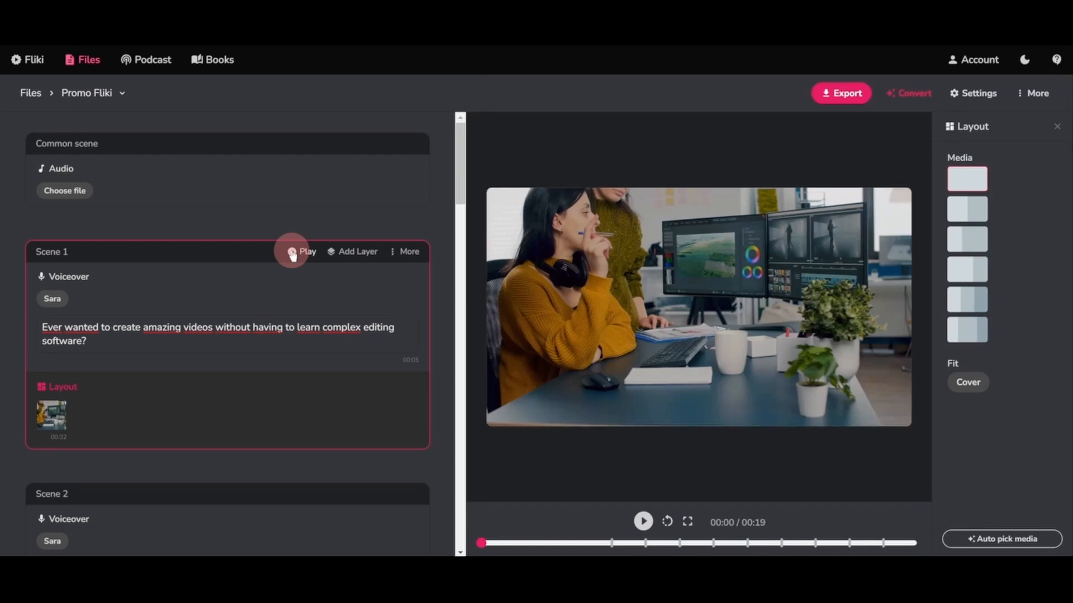
- Search the stock videos for "Artificial intelligence" and add the glowing blue brain clip to Scene 2's layout
{"action": "scroll", "coordinate": [292, 254], "scroll_direction": "down", "scroll_amount": 5}
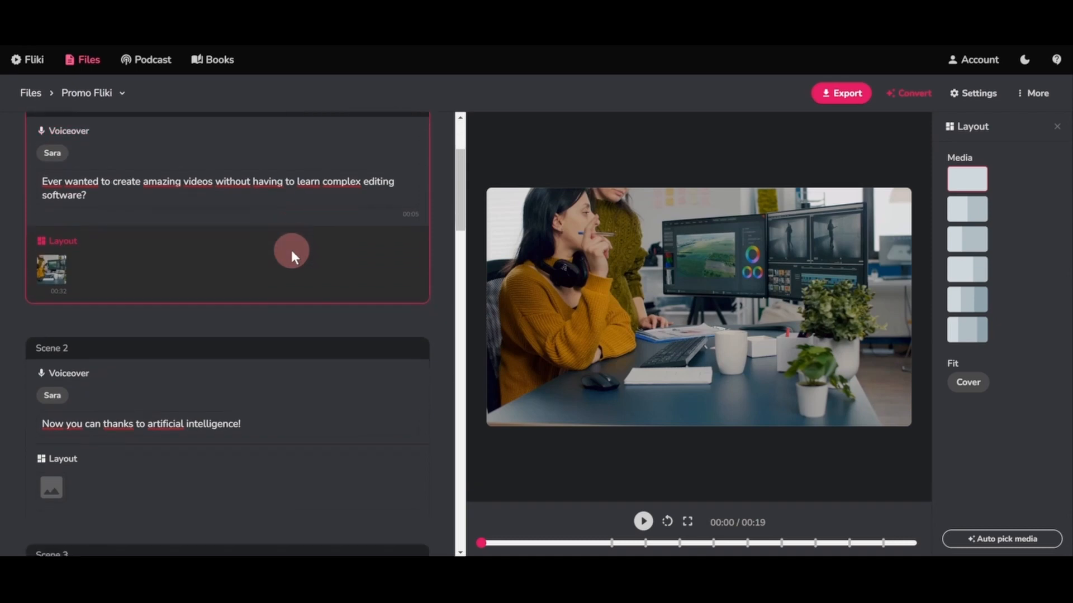
{"action": "scroll", "coordinate": [274, 262], "scroll_direction": "down", "scroll_amount": 1}
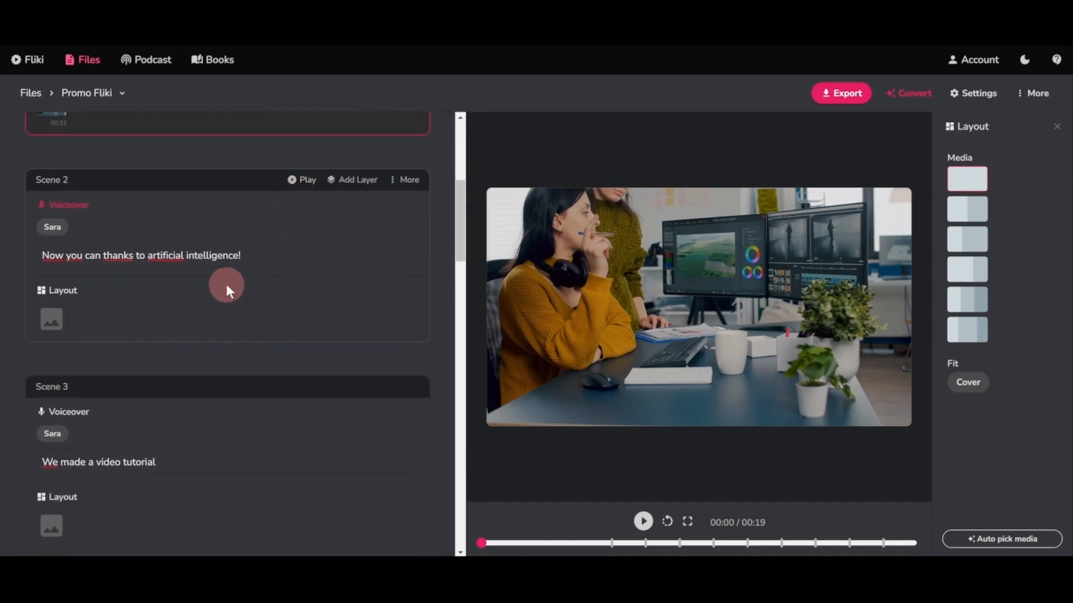
{"action": "left_click", "coordinate": [51, 324]}
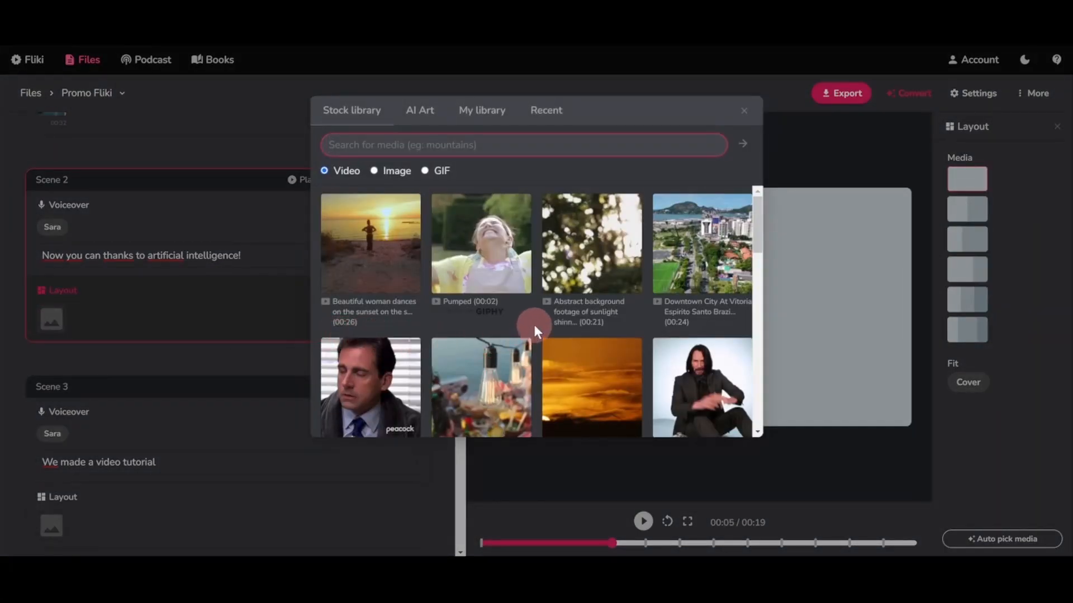
{"action": "left_click", "coordinate": [503, 146]}
{"action": "type", "text": "Artifici"}
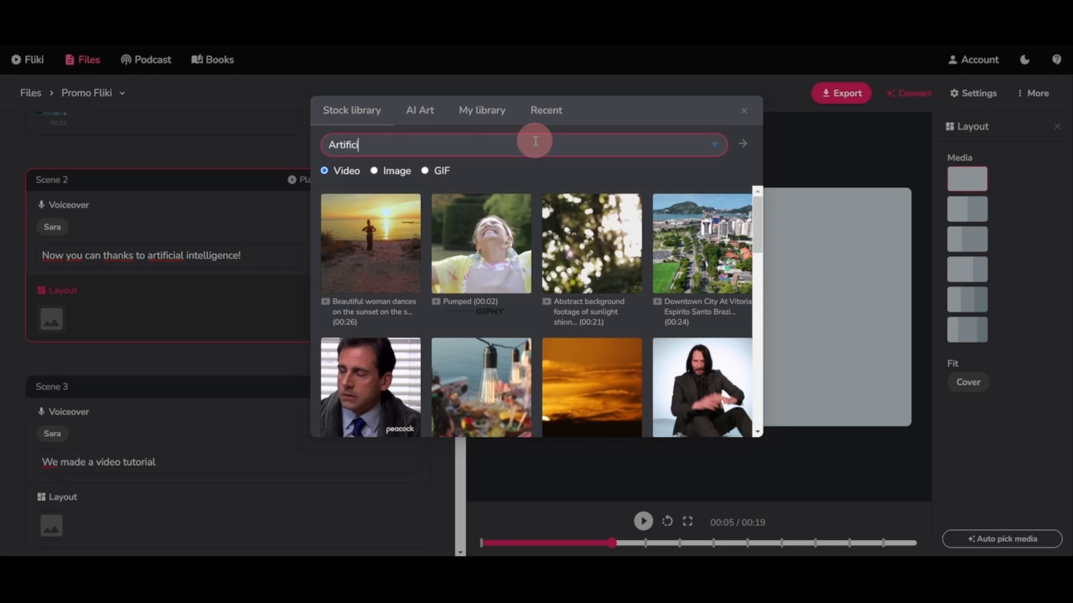
{"action": "type", "text": "al intelligence"}
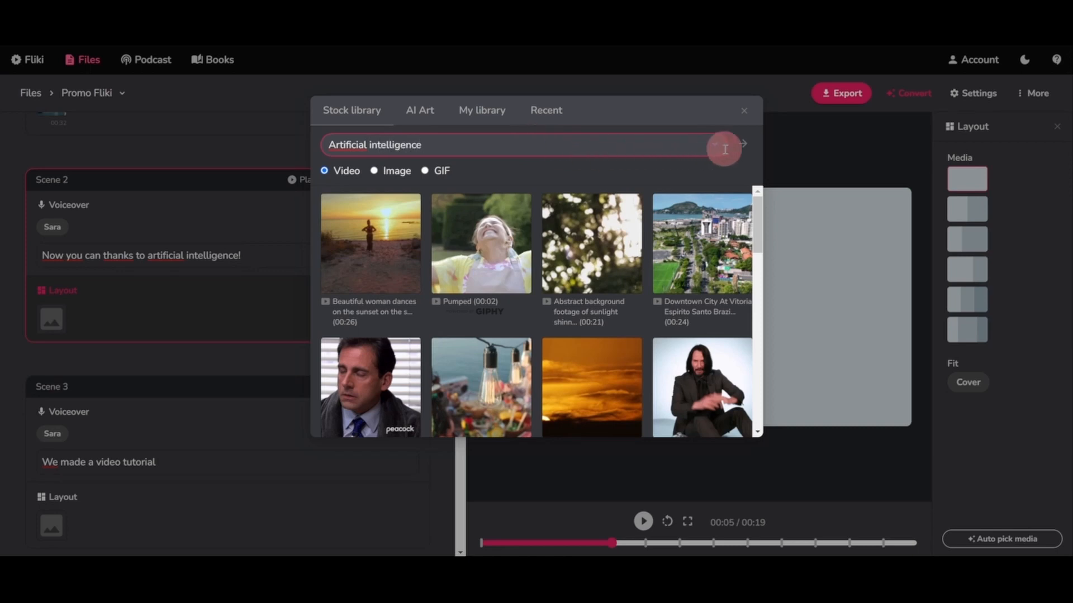
{"action": "left_click", "coordinate": [742, 146]}
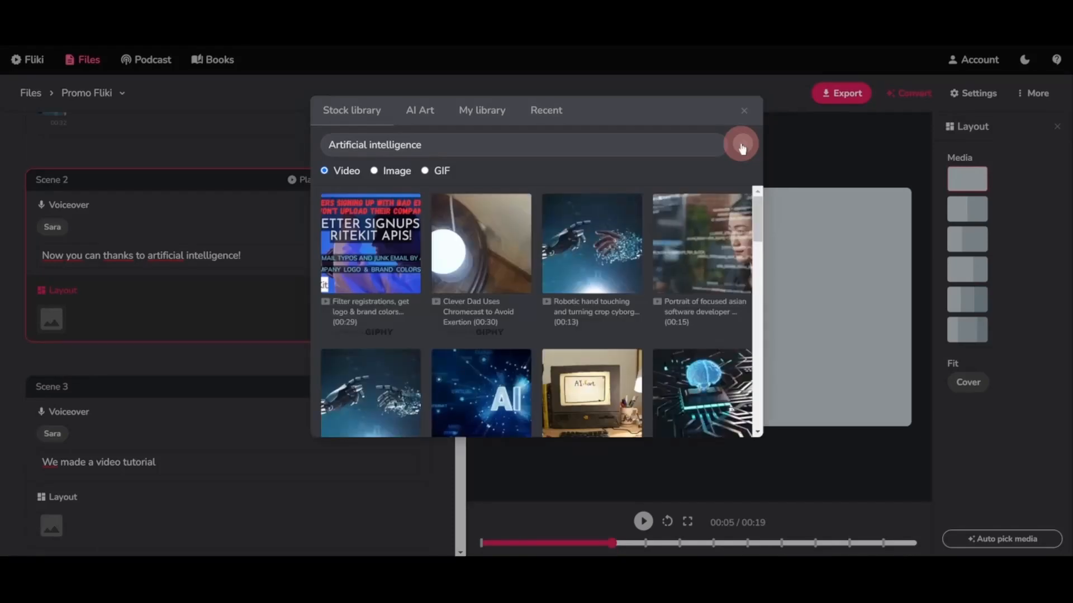
{"action": "scroll", "coordinate": [622, 187], "scroll_direction": "down", "scroll_amount": 4}
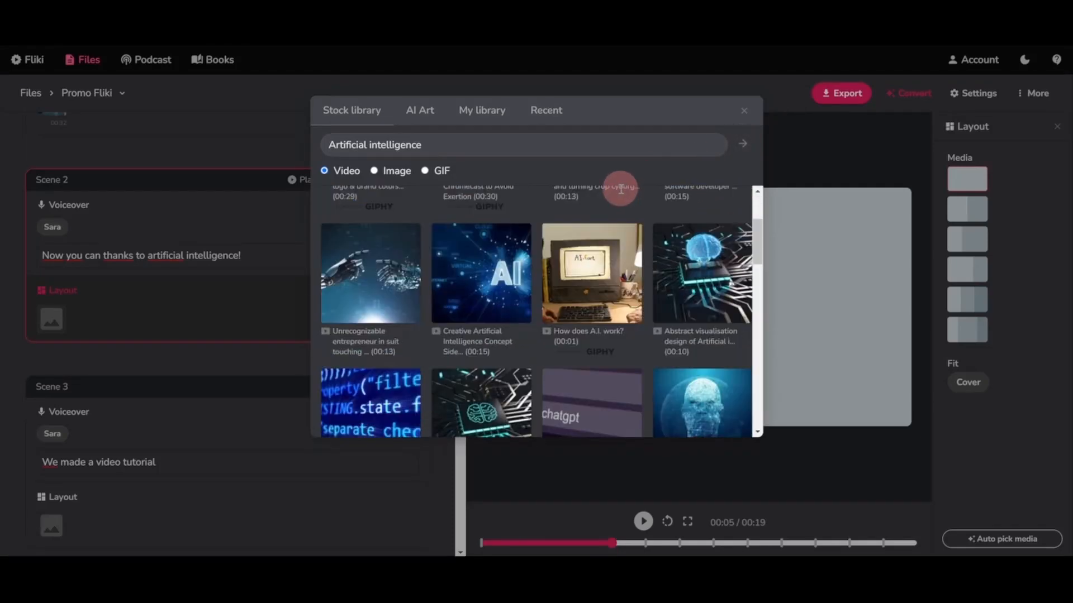
{"action": "scroll", "coordinate": [588, 210], "scroll_direction": "down", "scroll_amount": 5}
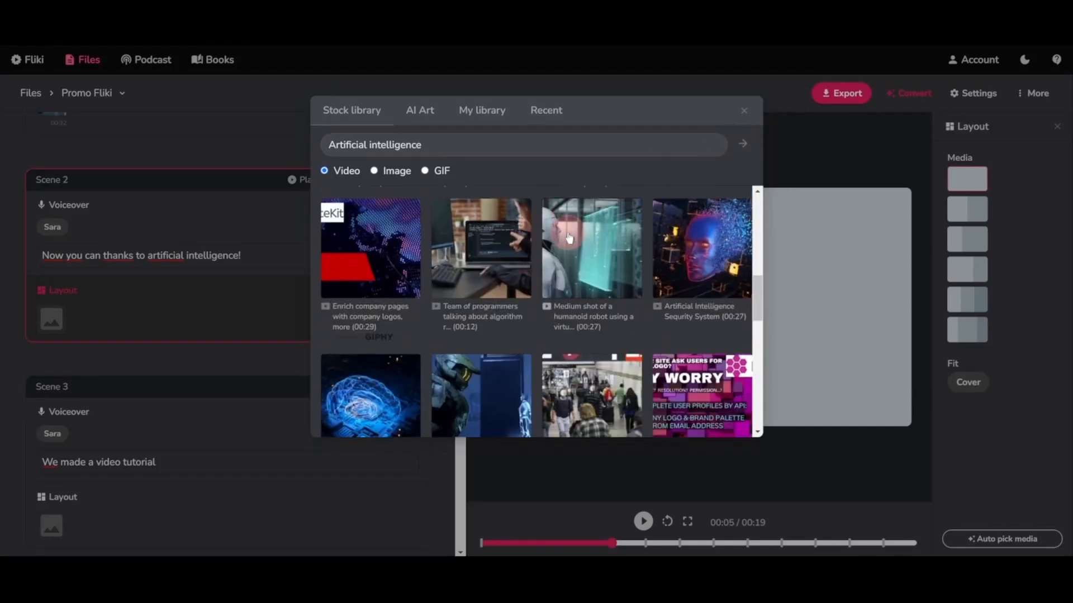
{"action": "left_click", "coordinate": [364, 360]}
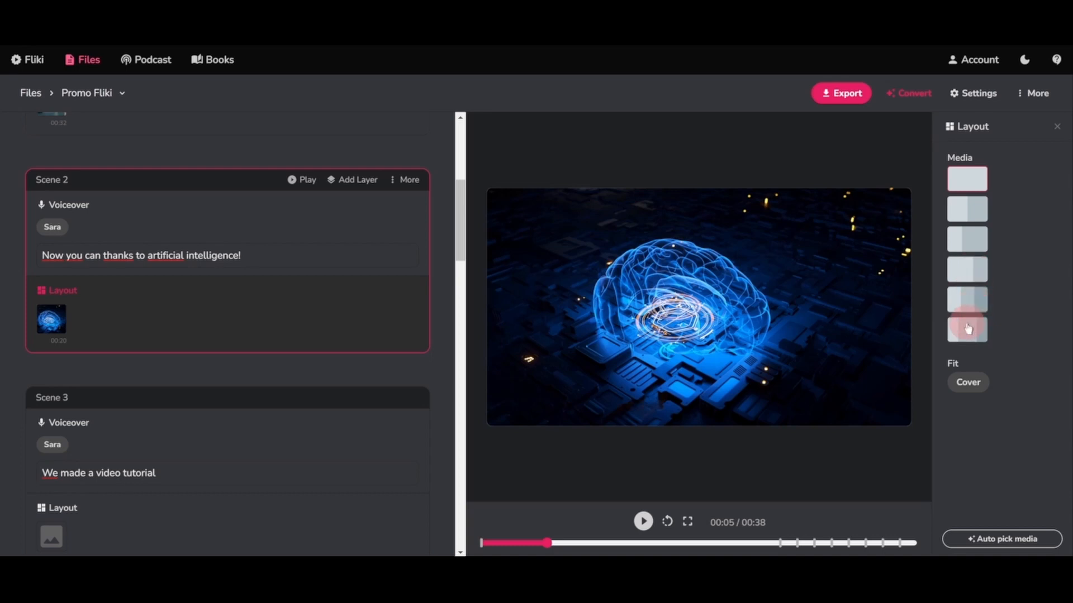
- Split Scene 2's layout into two equal media areas, try the vertical direction, and keep them side by side
{"action": "left_click", "coordinate": [967, 211]}
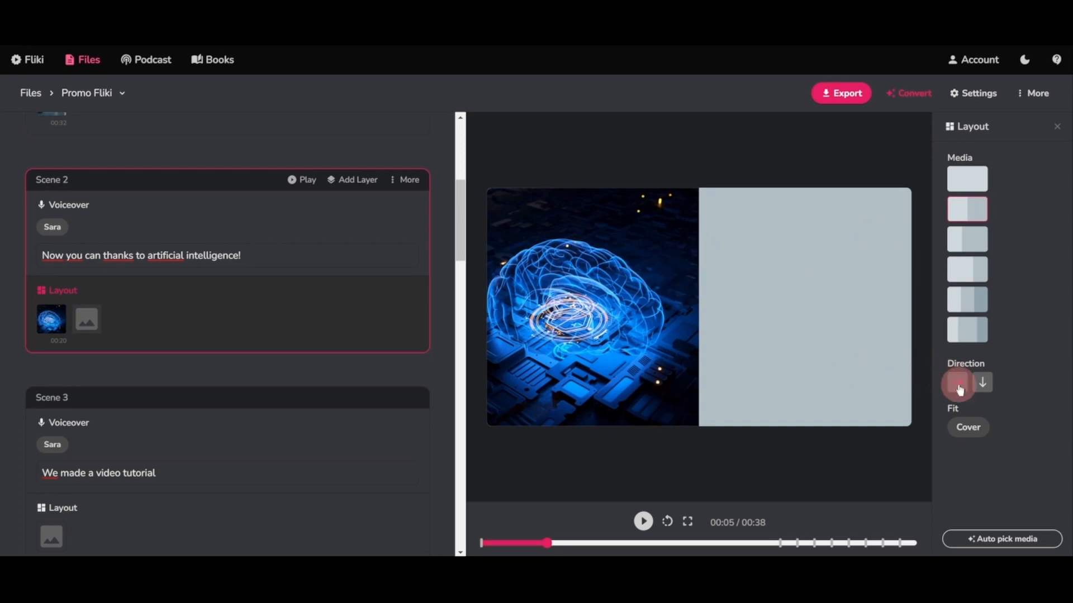
{"action": "left_click", "coordinate": [985, 386]}
{"action": "left_click", "coordinate": [957, 382]}
- Fill Scene 2's empty second media slot with the blue AI lettering clip from a stock video search for "Artificial intelligence"
{"action": "left_click", "coordinate": [87, 323]}
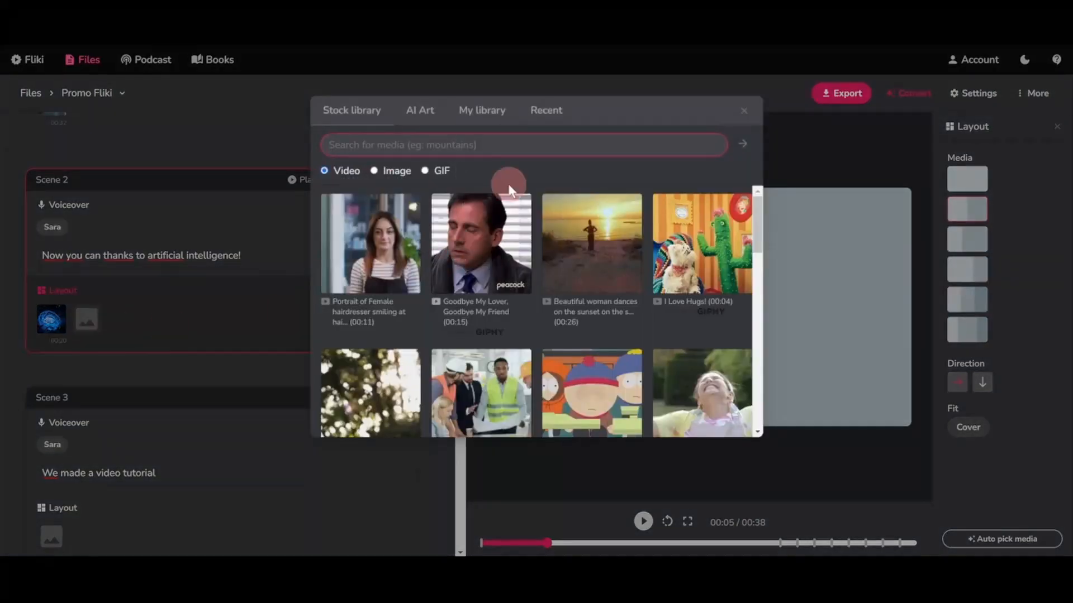
{"action": "type", "text": "A"}
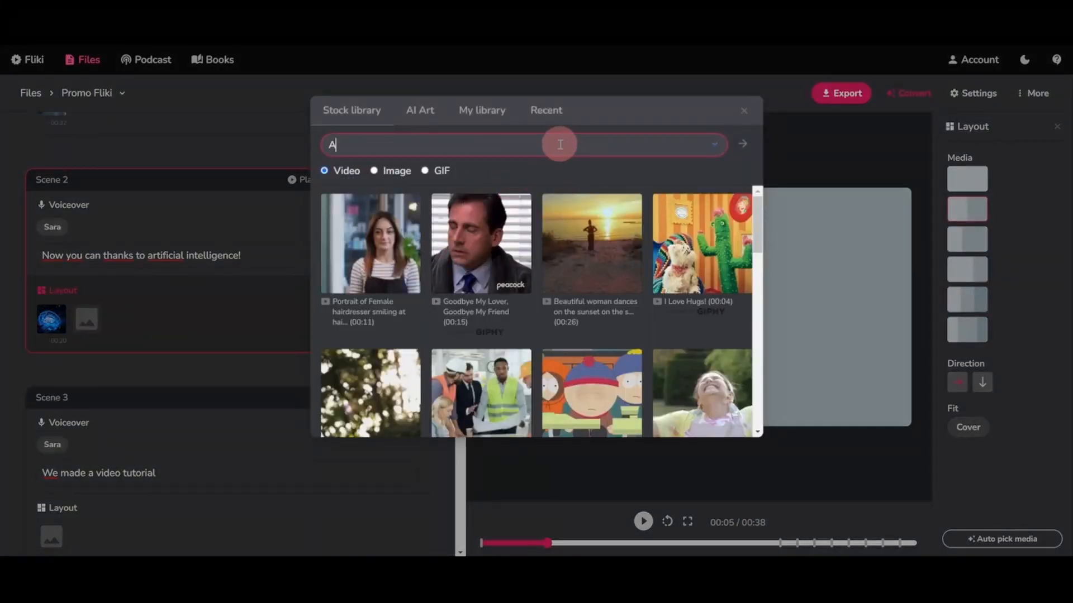
{"action": "type", "text": "rtificial intelligence"}
{"action": "key", "text": "Return"}
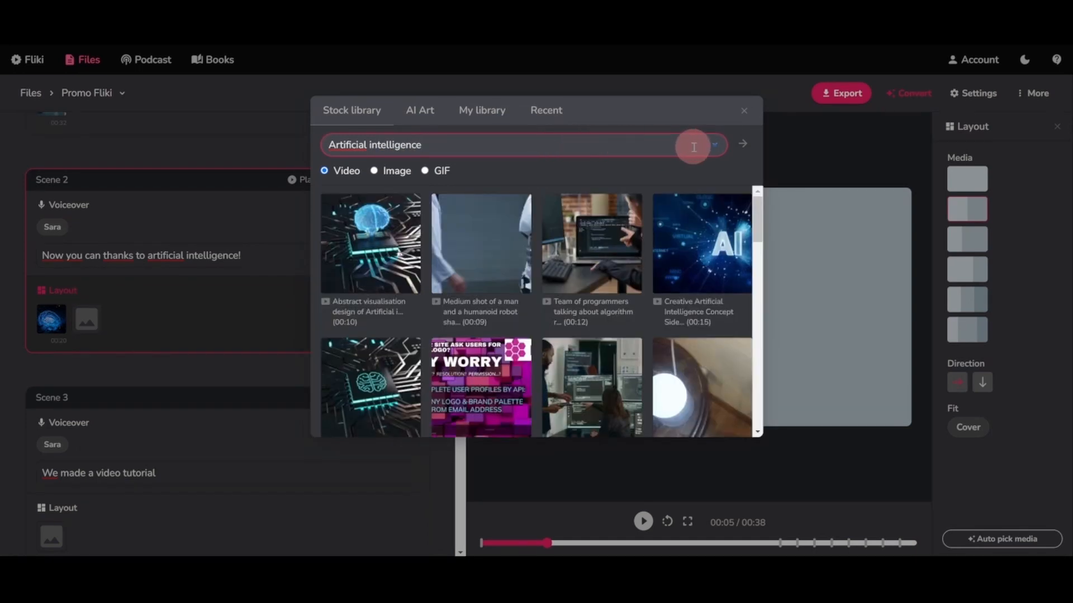
{"action": "left_click", "coordinate": [742, 144]}
{"action": "left_click", "coordinate": [722, 249]}
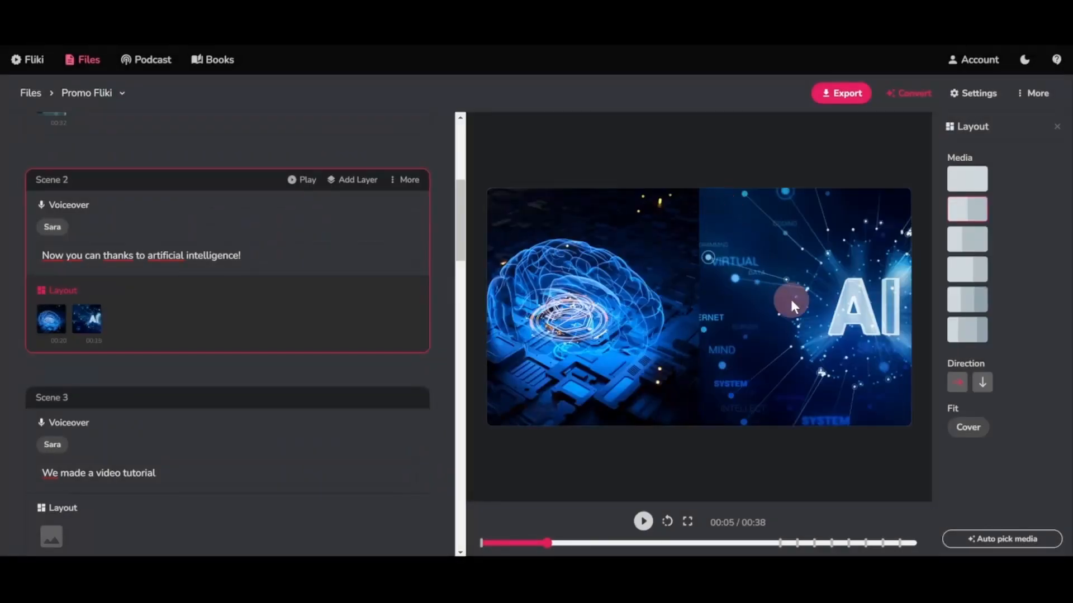
- Try the Contain fit on Scene 2's media and restore the fit to Cover
{"action": "left_click", "coordinate": [972, 427]}
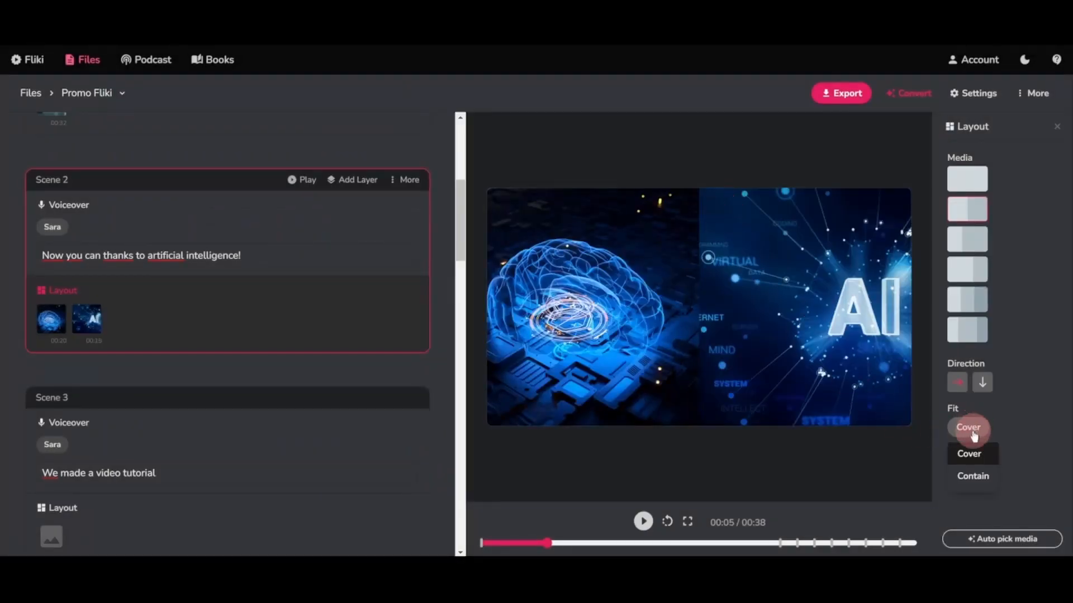
{"action": "left_click", "coordinate": [966, 457]}
{"action": "left_click", "coordinate": [971, 475]}
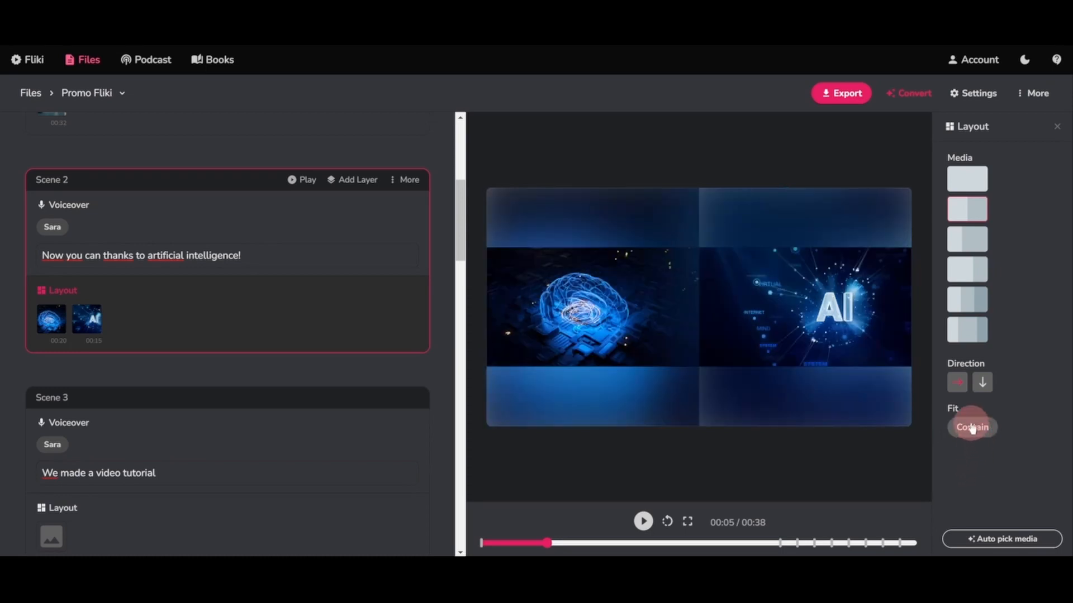
{"action": "left_click", "coordinate": [972, 428]}
{"action": "left_click", "coordinate": [961, 457]}
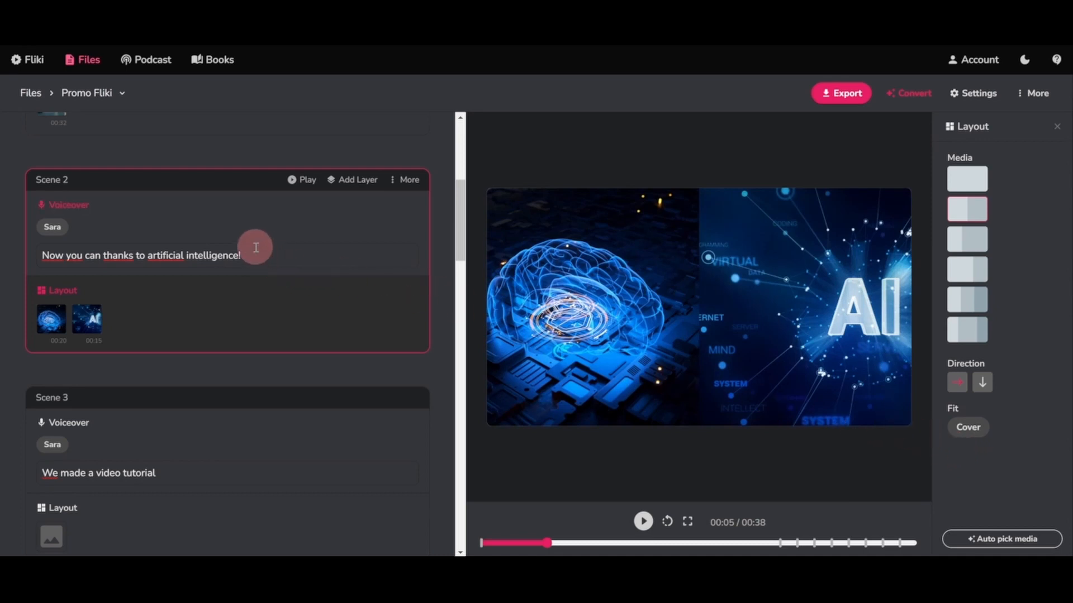
{"action": "scroll", "coordinate": [257, 252], "scroll_direction": "down", "scroll_amount": 1}
{"action": "scroll", "coordinate": [328, 256], "scroll_direction": "down", "scroll_amount": 10}
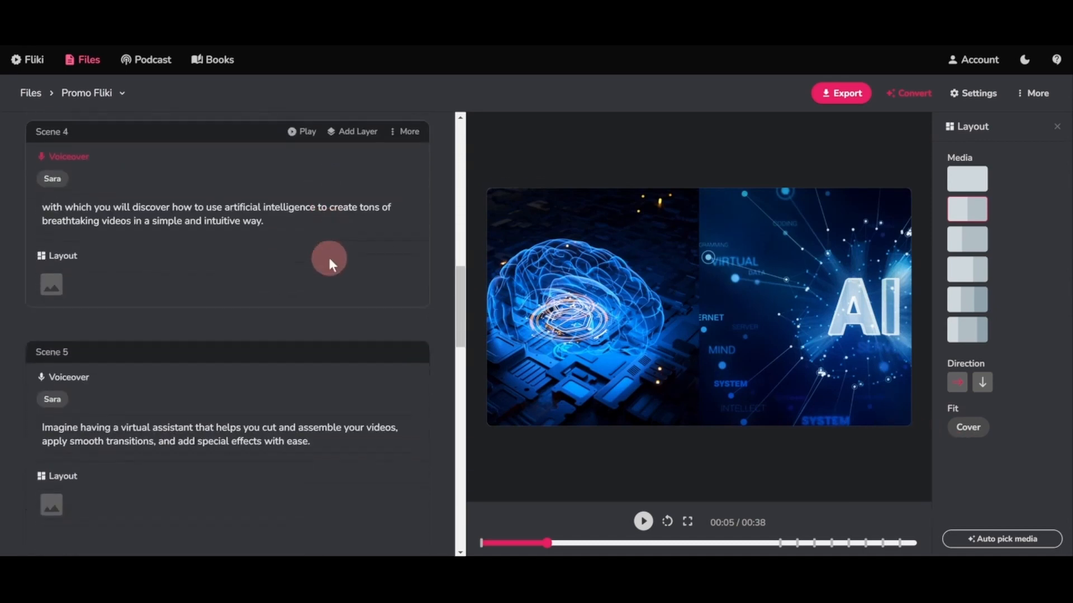
{"action": "scroll", "coordinate": [326, 257], "scroll_direction": "down", "scroll_amount": 4}
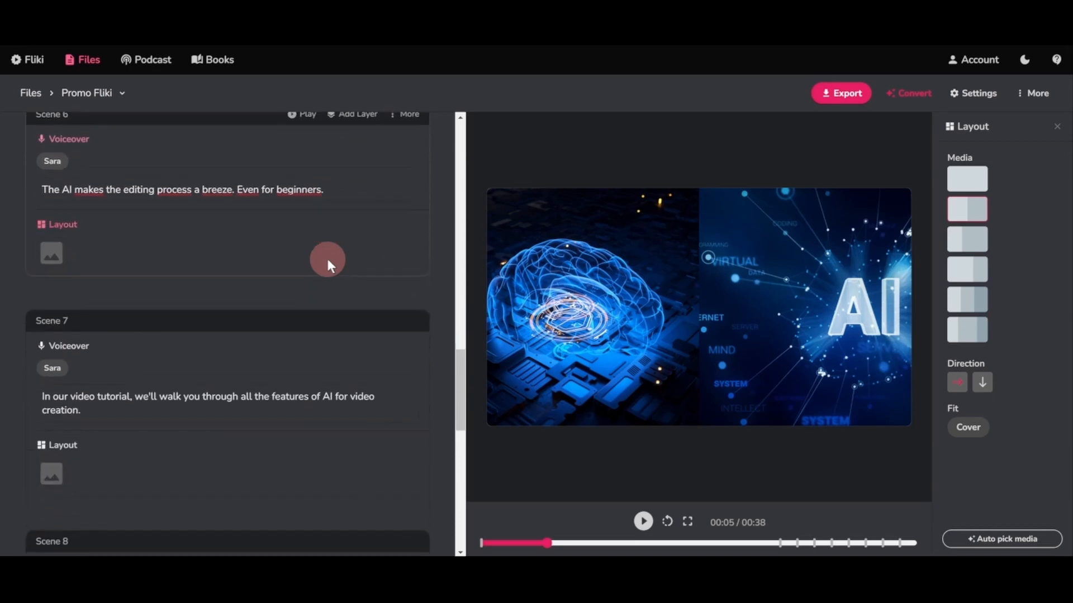
- Compare the voiceover and media durations in Scene 10, and set the scene's custom duration to 7 seconds
{"action": "scroll", "coordinate": [326, 256], "scroll_direction": "down", "scroll_amount": 5}
{"action": "left_click", "coordinate": [377, 360]}
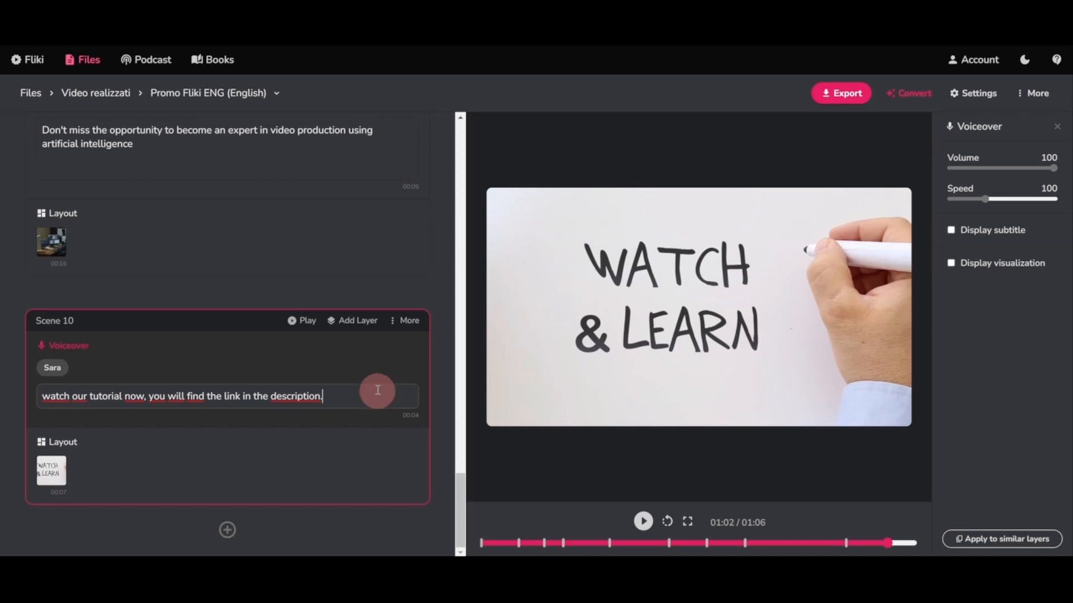
{"action": "left_click", "coordinate": [408, 414]}
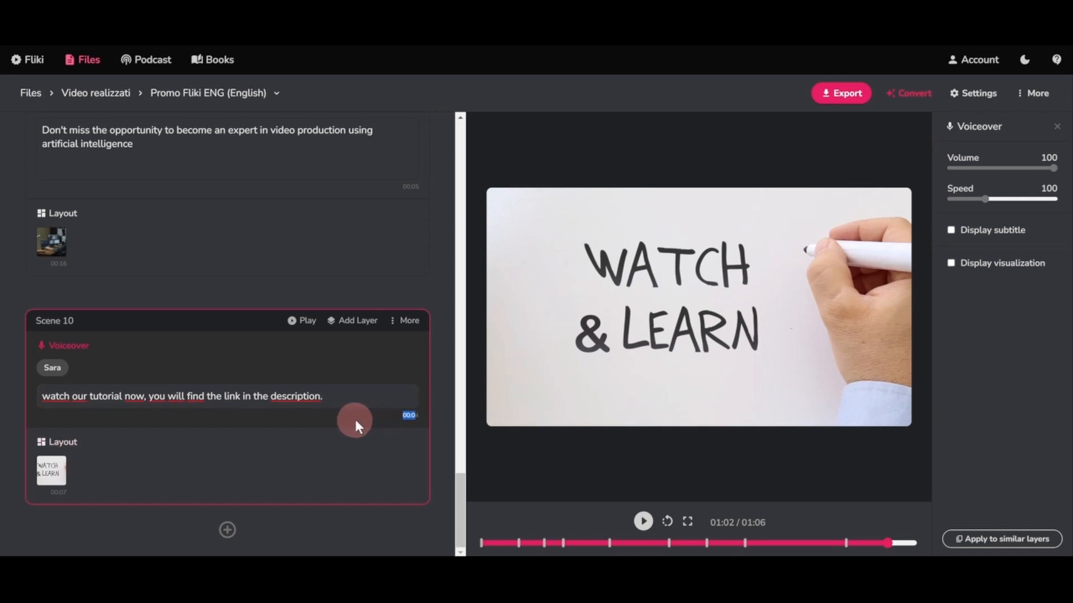
{"action": "left_click", "coordinate": [61, 490]}
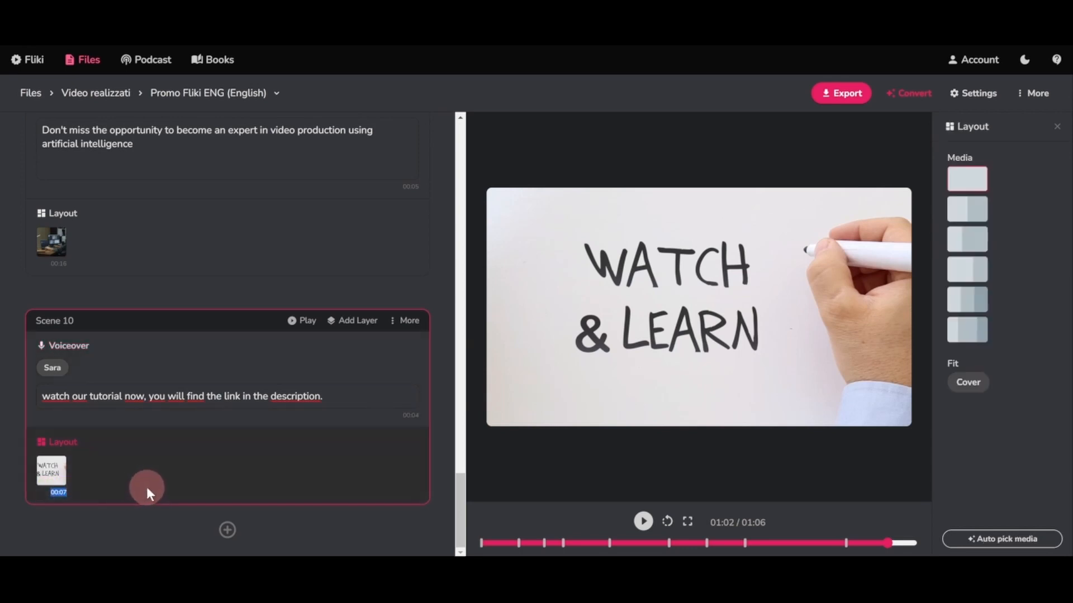
{"action": "left_click", "coordinate": [409, 322]}
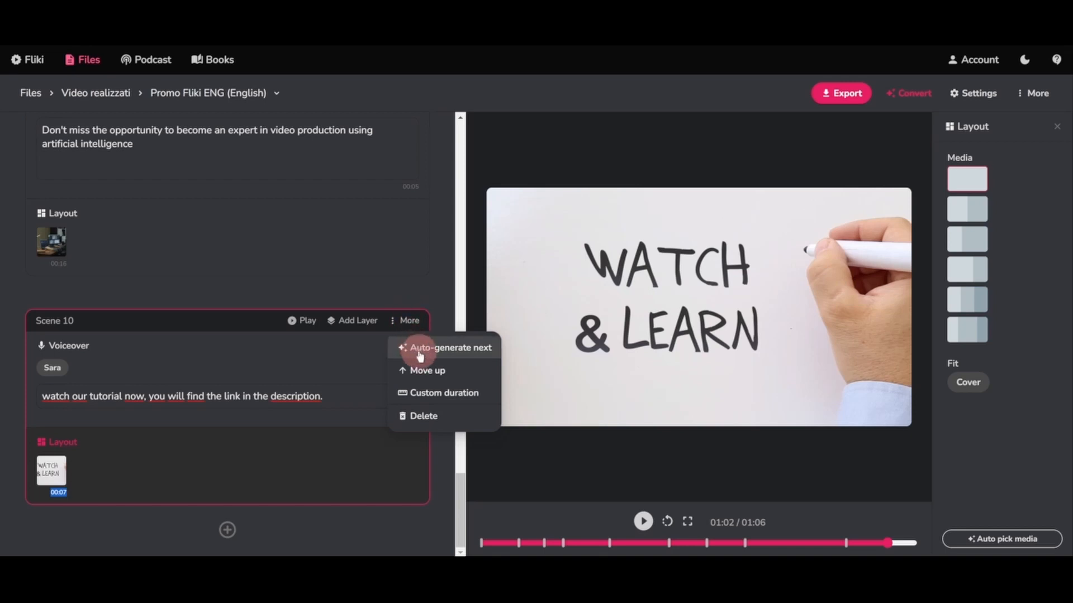
{"action": "left_click", "coordinate": [428, 396]}
{"action": "left_click", "coordinate": [439, 80]}
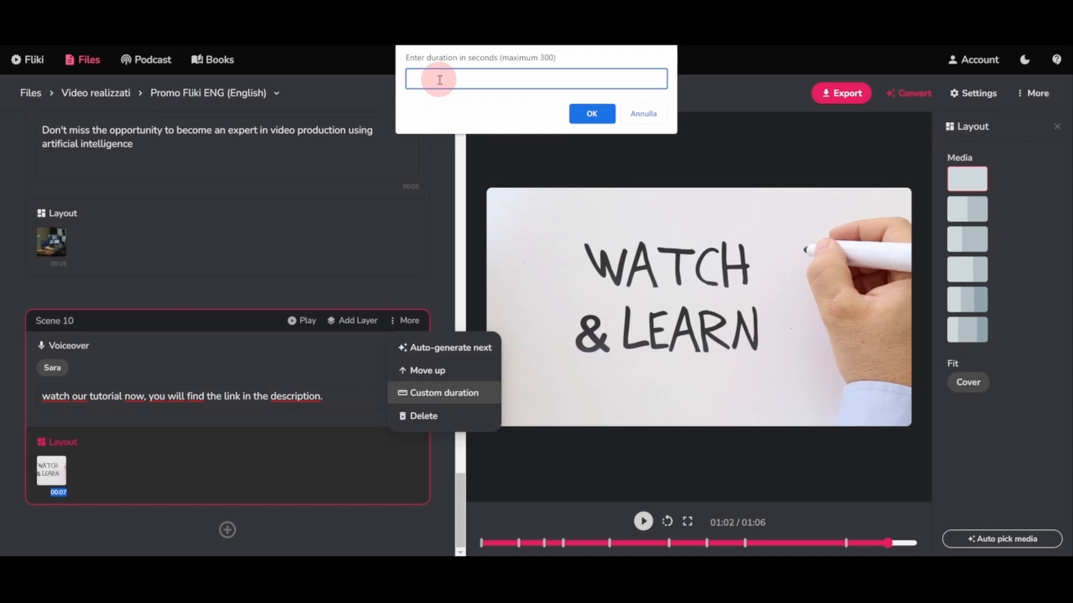
{"action": "type", "text": "7"}
{"action": "left_click", "coordinate": [584, 115]}
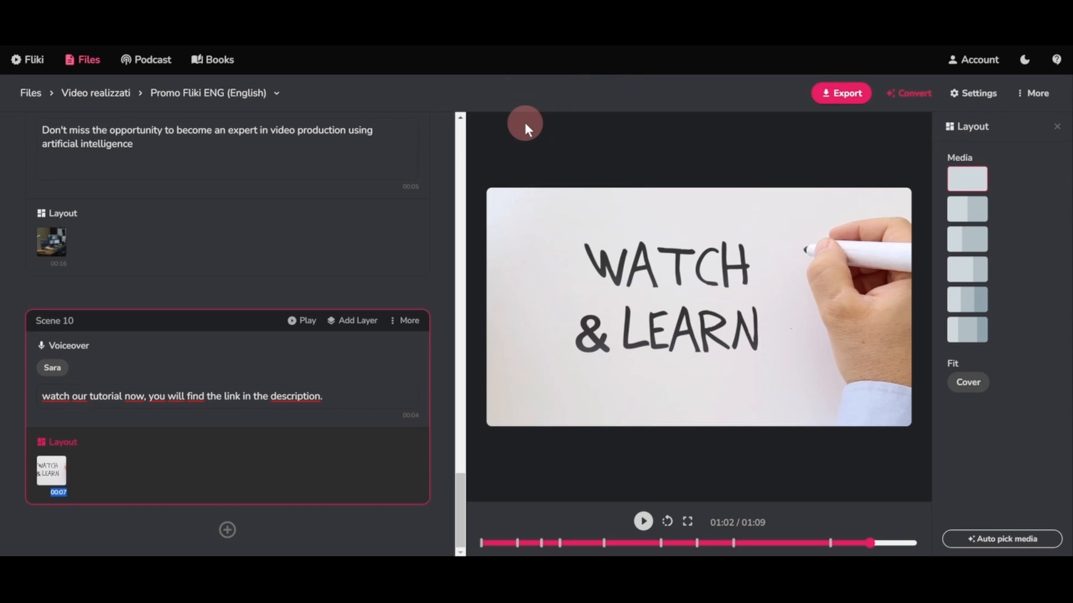
- Download the exported video of the Promo Fliki ENG (English) file
{"action": "left_click", "coordinate": [847, 95]}
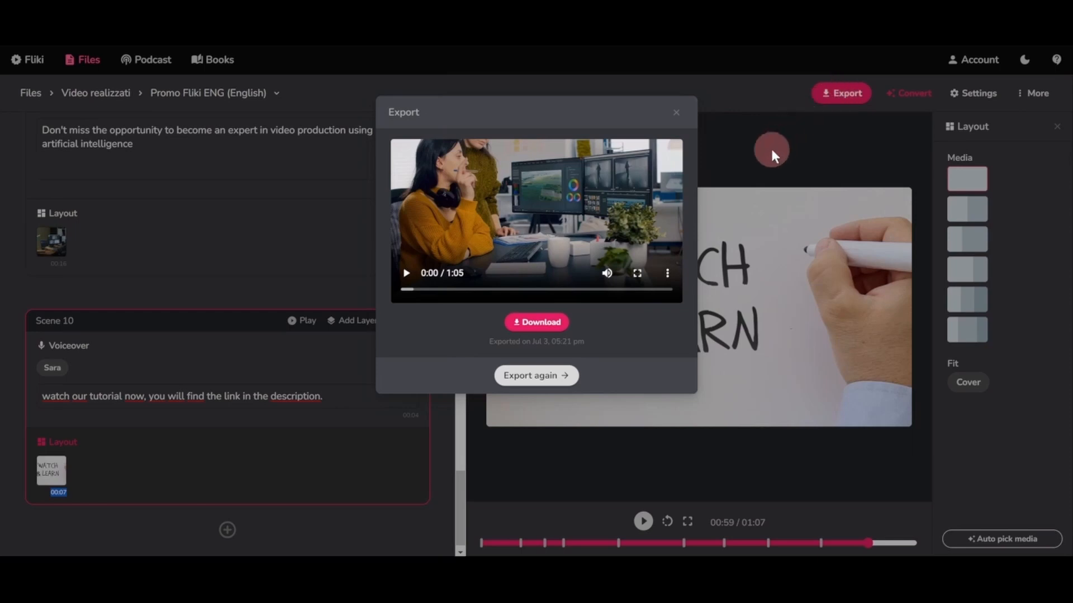
{"action": "left_click", "coordinate": [534, 324]}
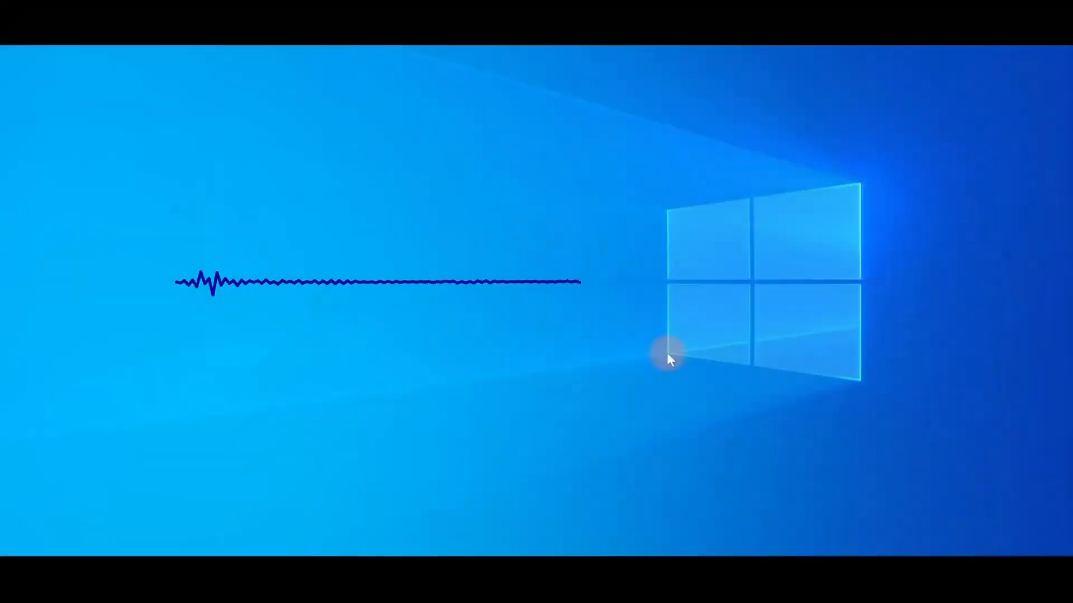